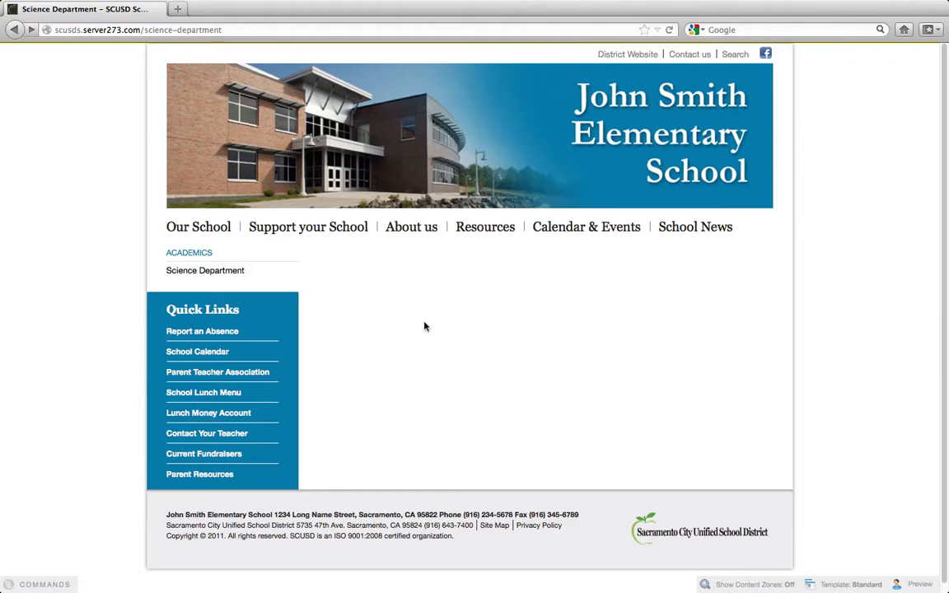
Start creating a new piece of site content using the Post type.
click(41, 546)
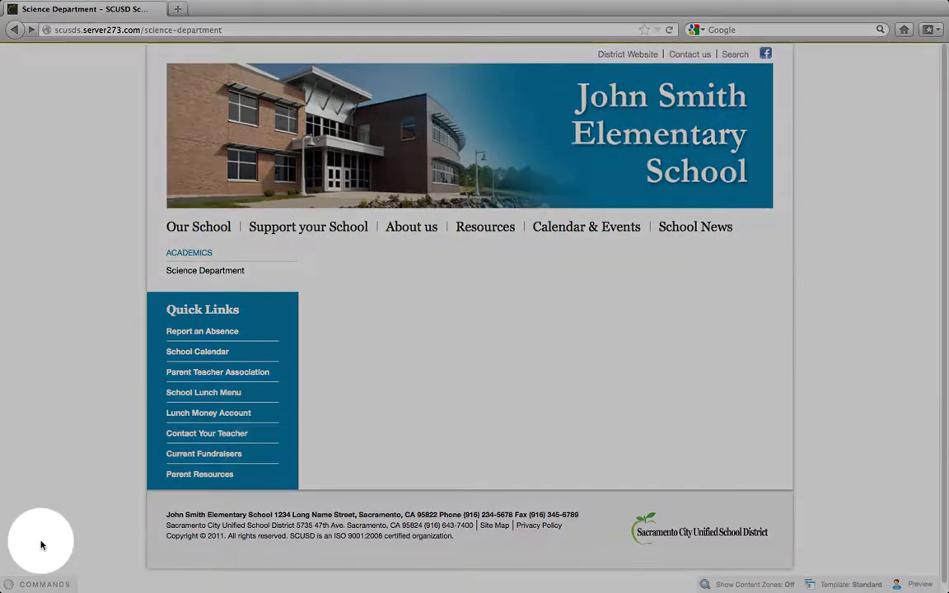
click(29, 587)
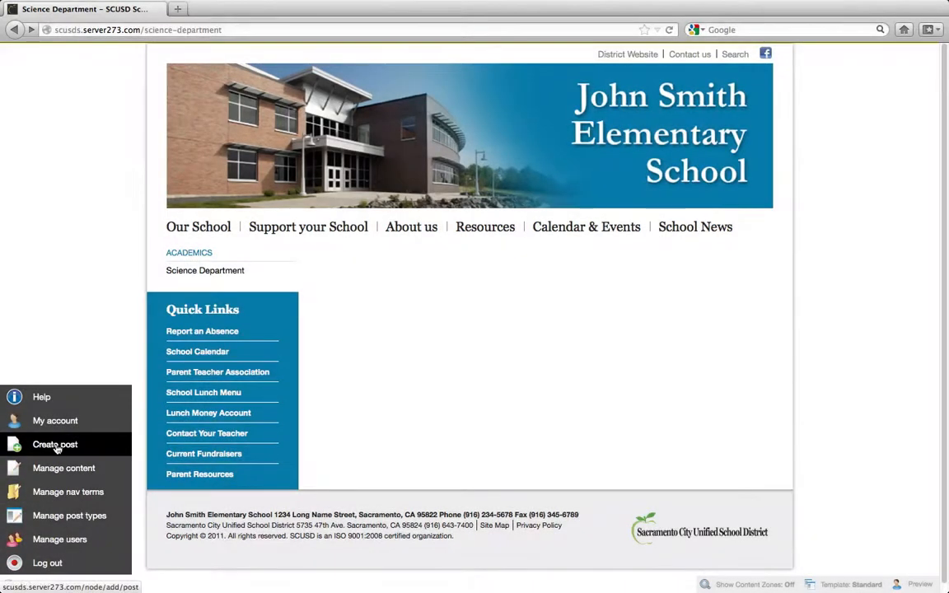
click(56, 445)
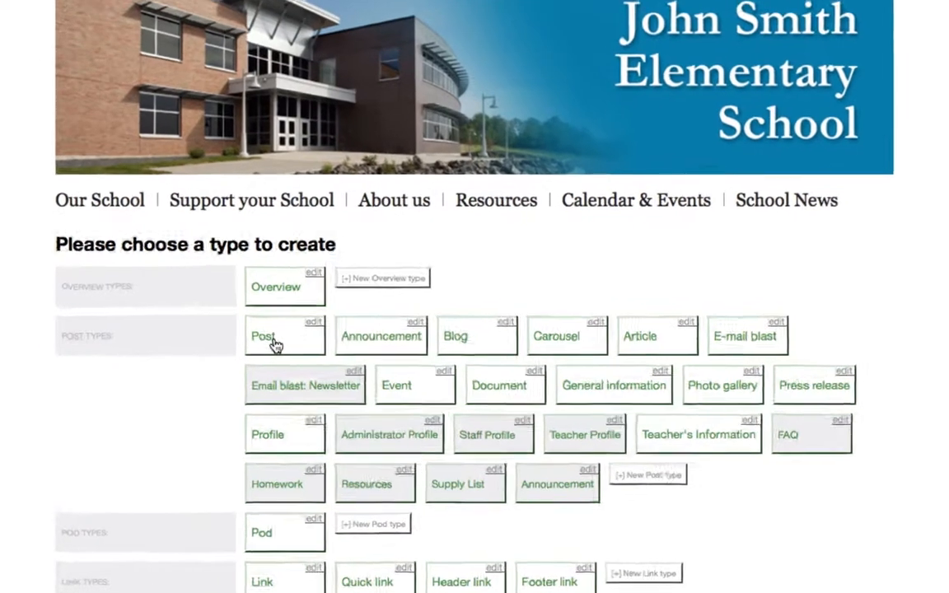
click(298, 336)
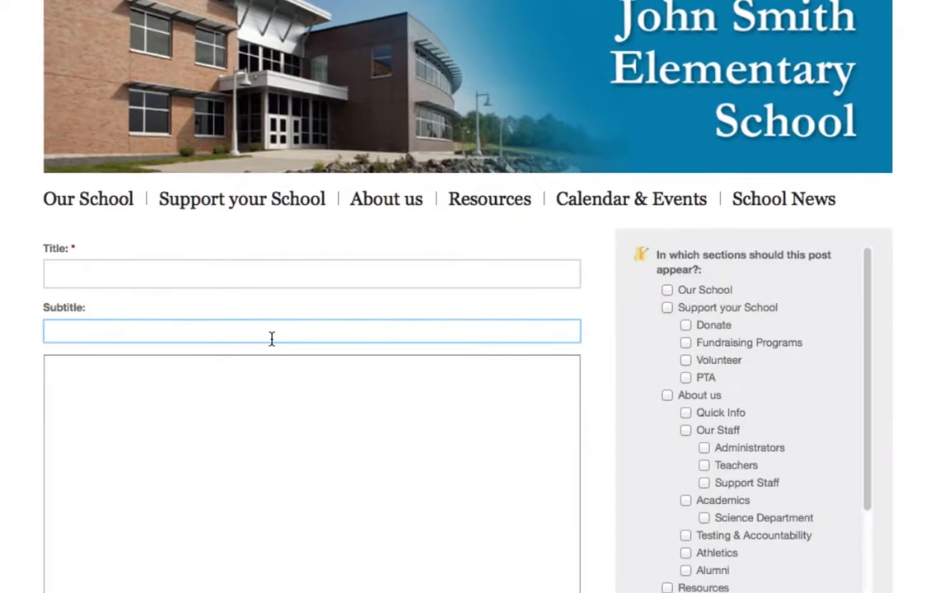
scroll(0, 434, down, 3)
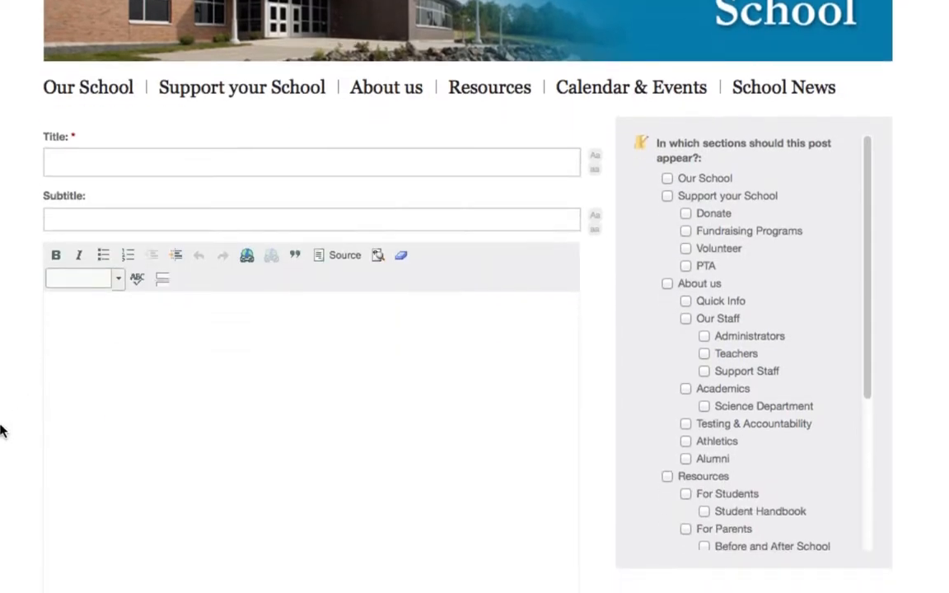
click(98, 158)
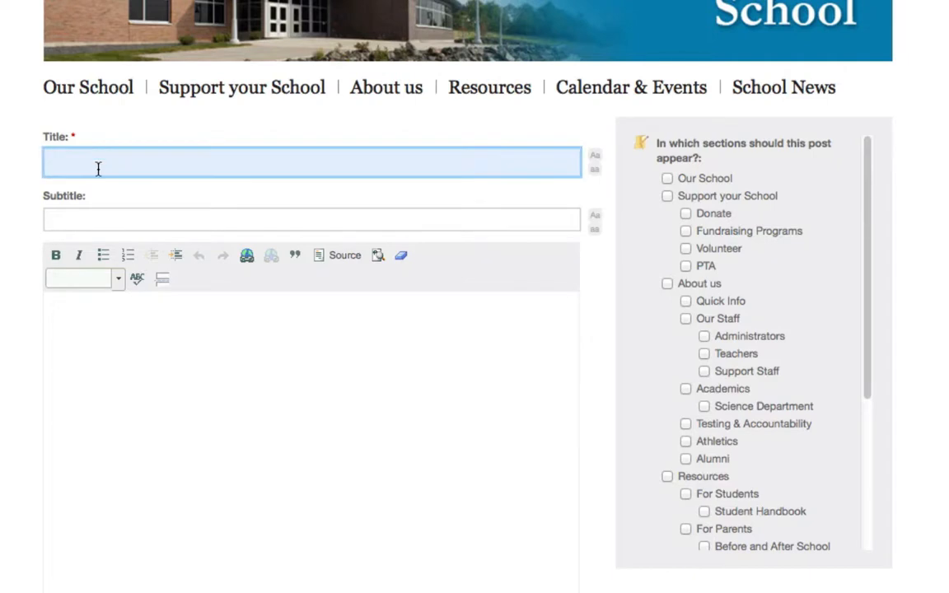
click(105, 216)
click(93, 352)
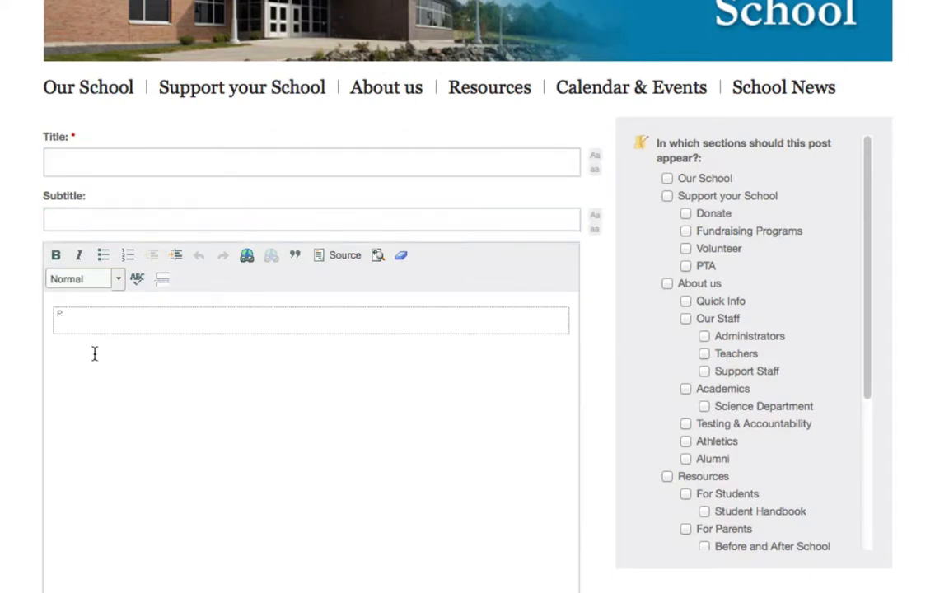
scroll(94, 352, down, 2)
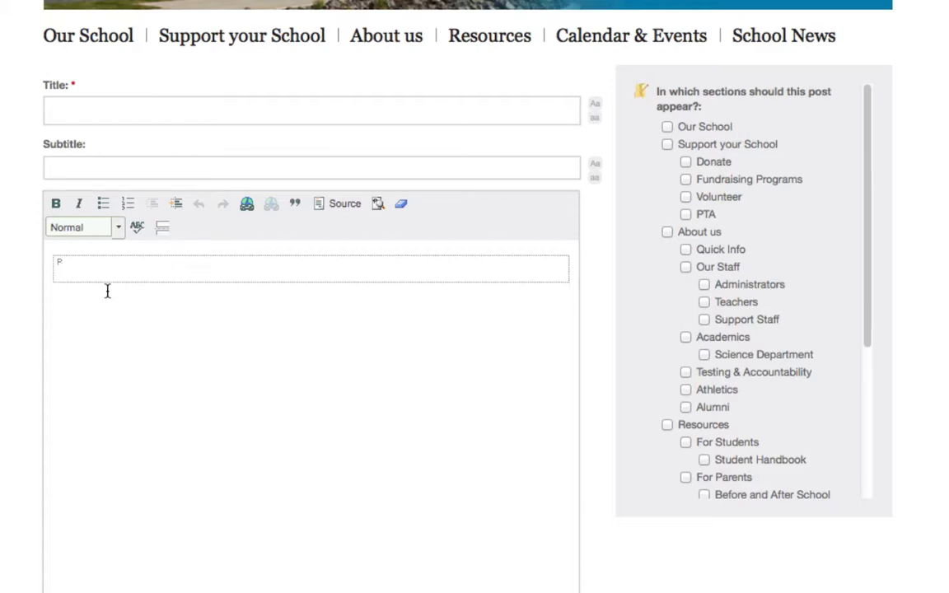
Enter "About our Science Department" as the post's title.
click(95, 112)
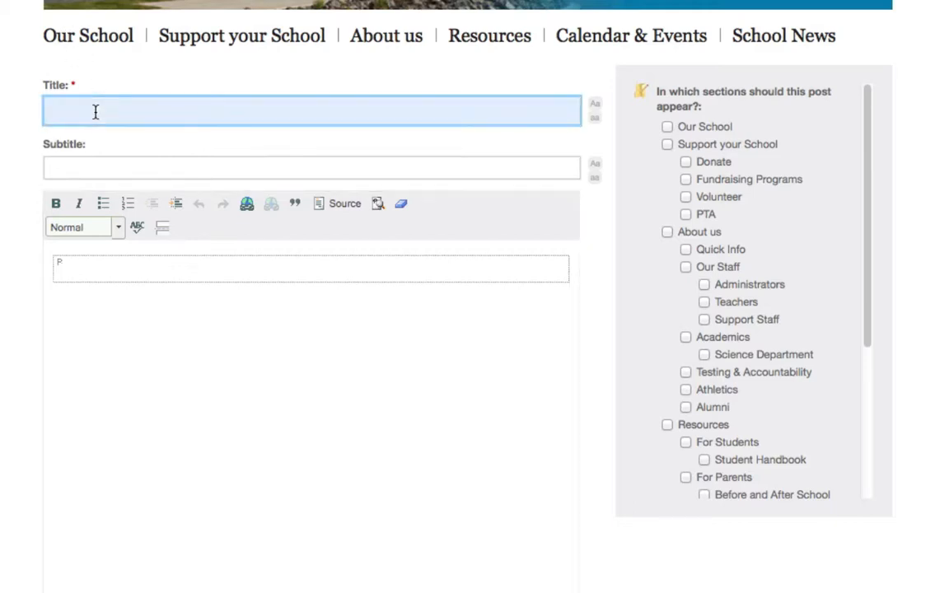
text(About our )
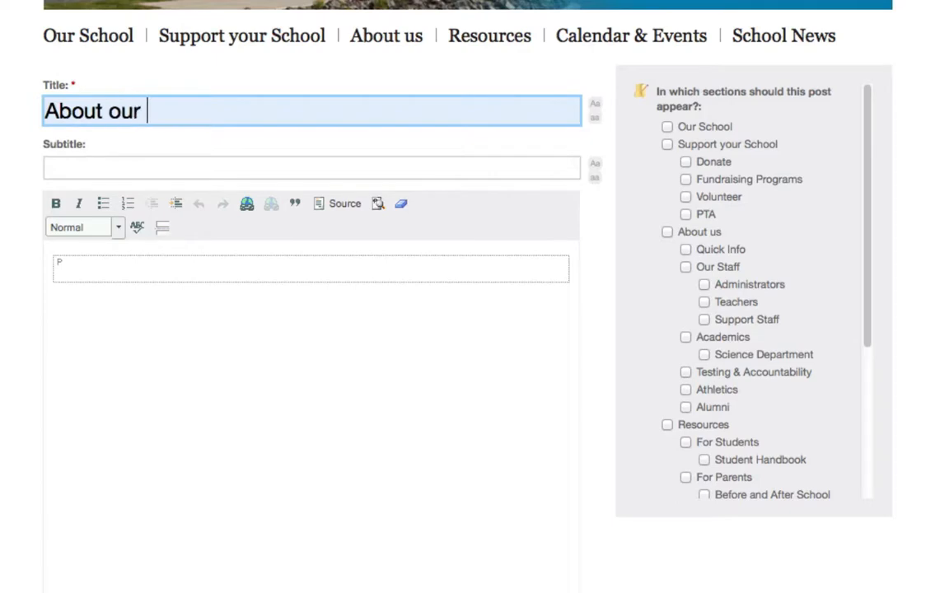
text(Science Dep)
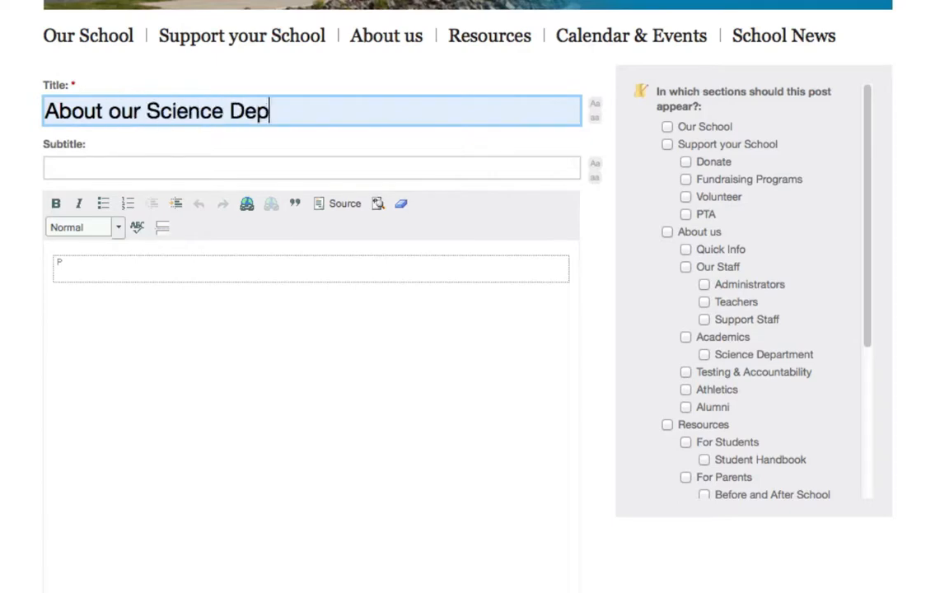
text(artment)
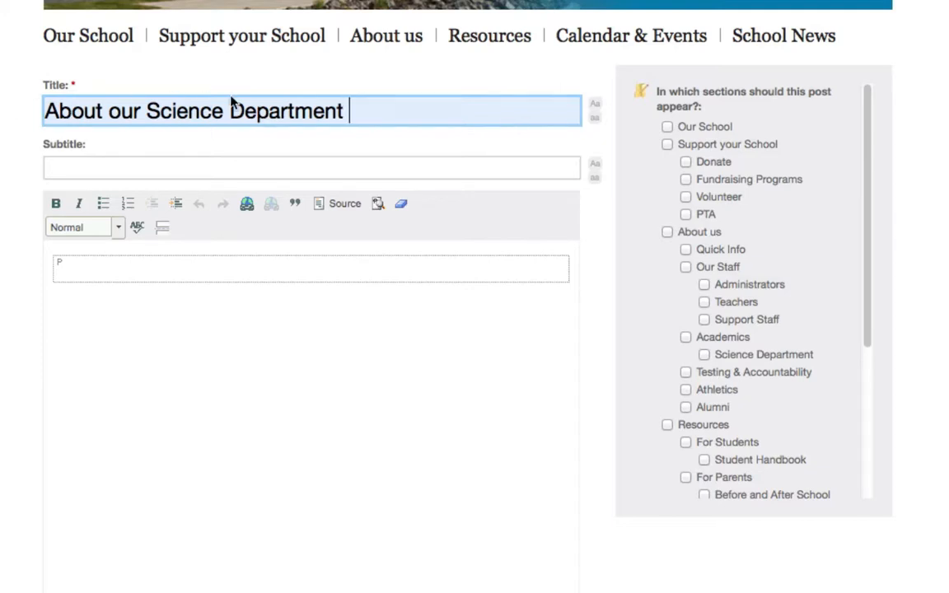
click(92, 167)
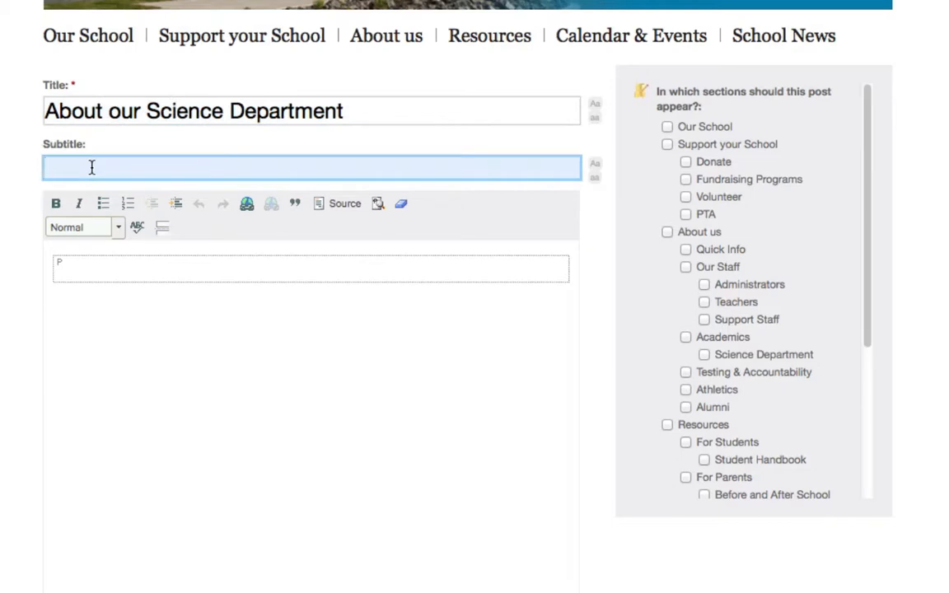
Switch to the Word document, copy the whole Text Body passage including its four bullets, and paste it into the post's body.
click(105, 271)
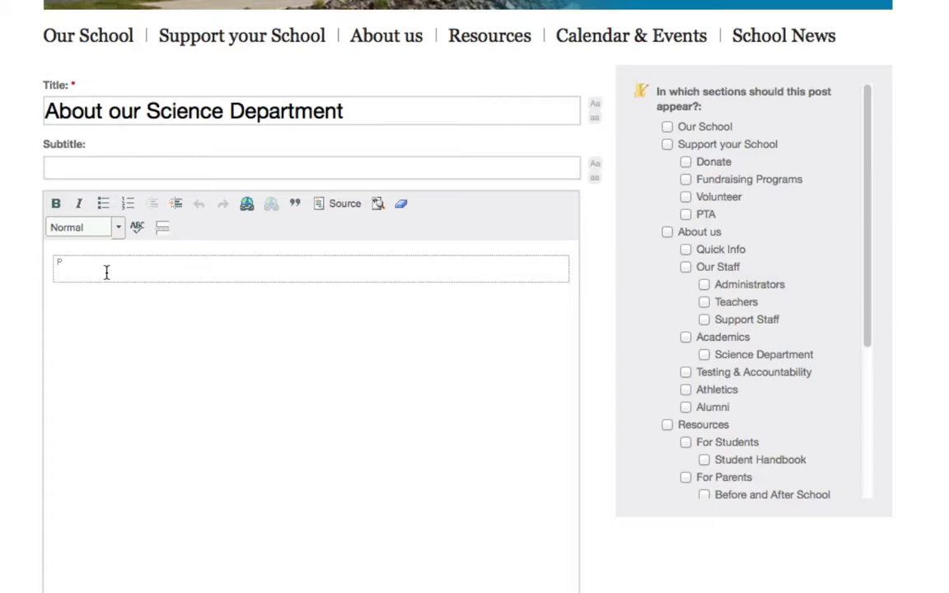
key(super+Tab)
key(super+Tab)
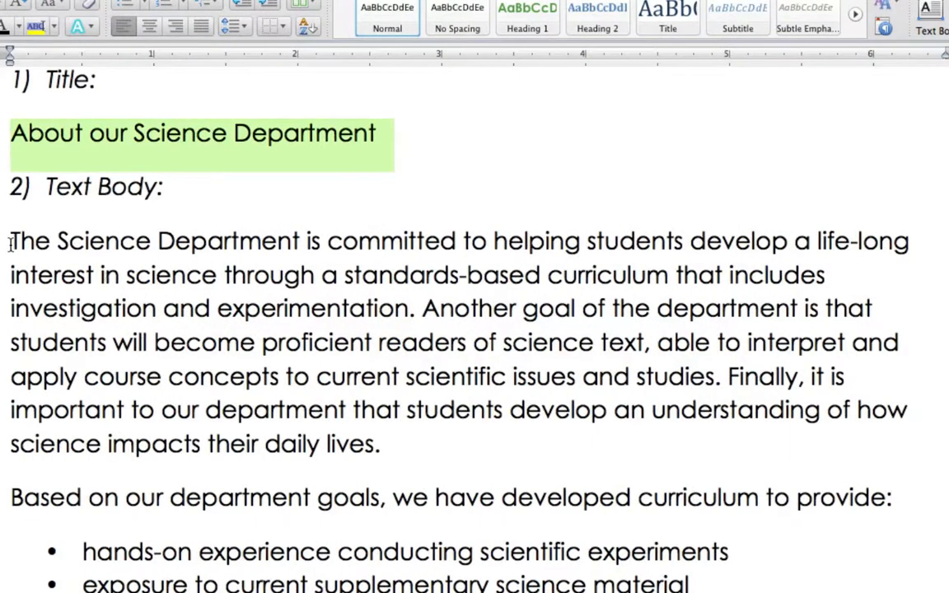
drag(10, 243, 541, 459)
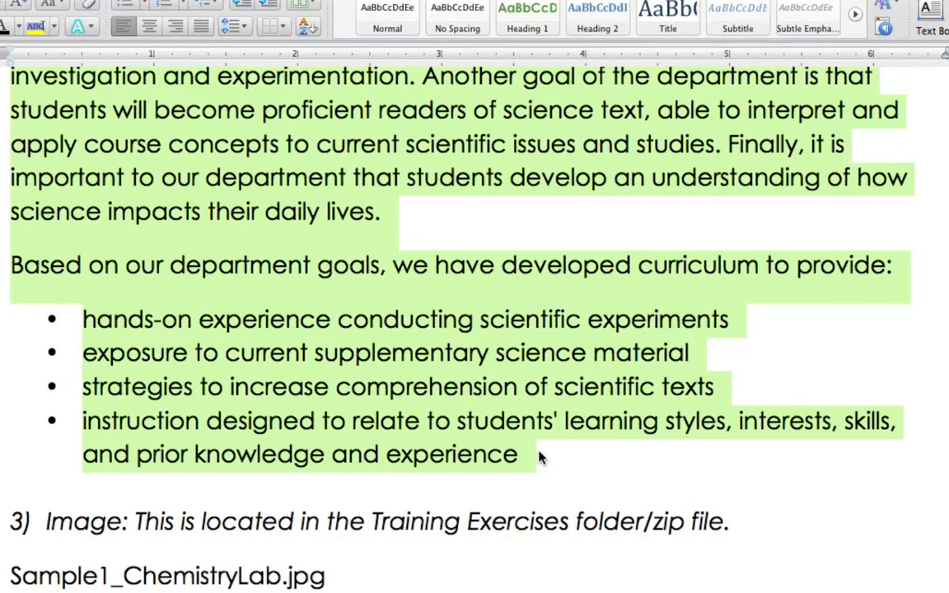
key(super+Tab)
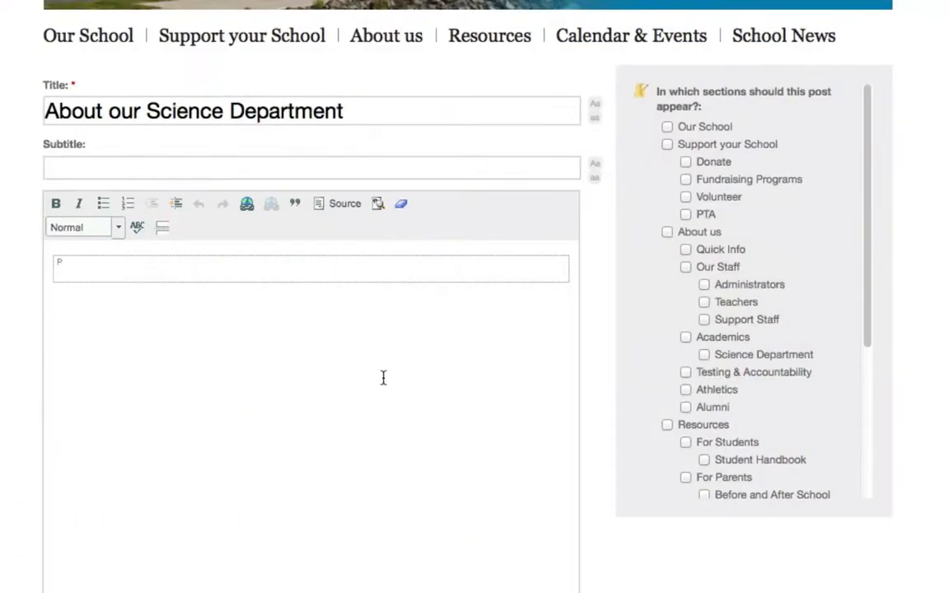
key(super+v)
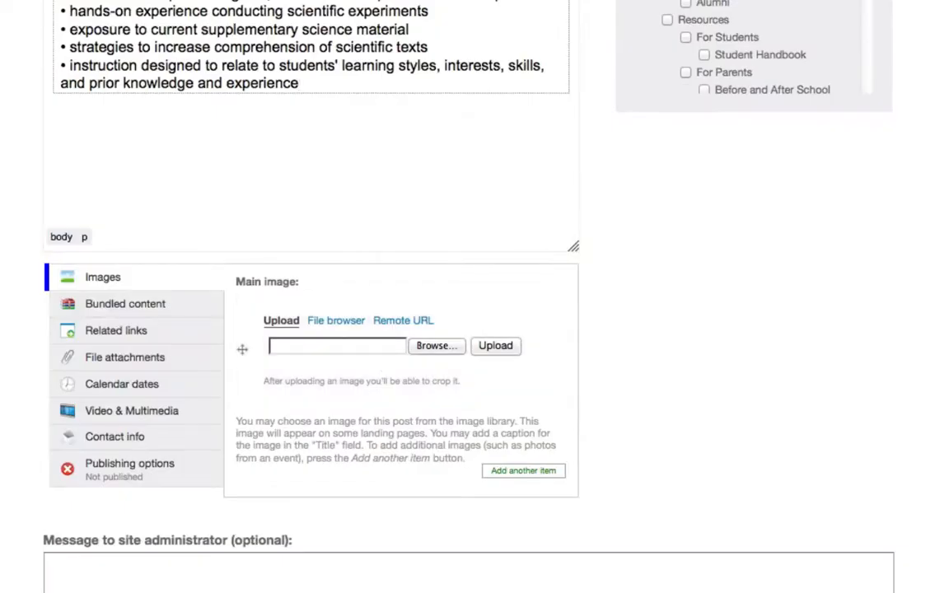
Remove the pasted bullet characters from the start of the four curriculum lines in the post body.
scroll(383, 377, up, 5)
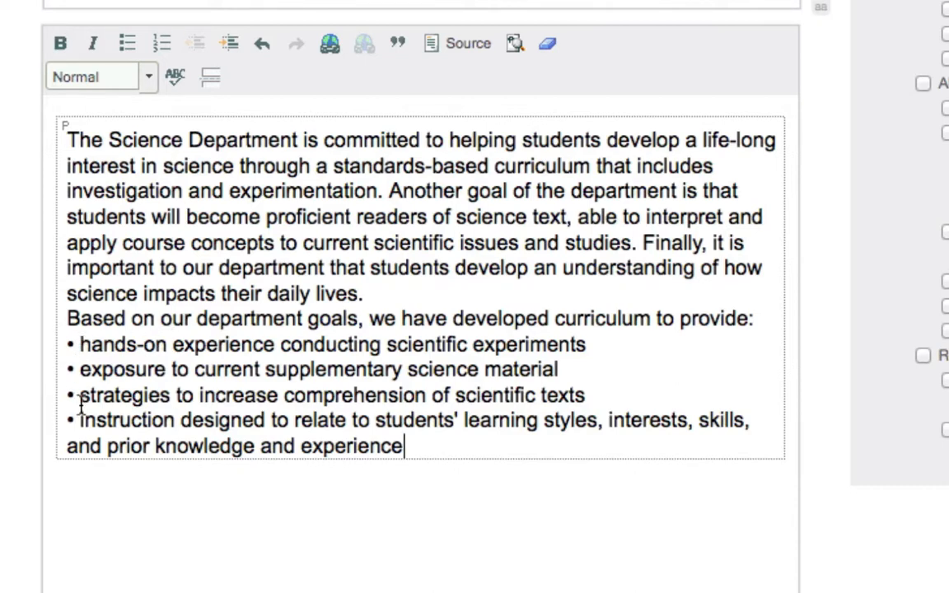
click(80, 344)
key(BackSpace)
click(80, 369)
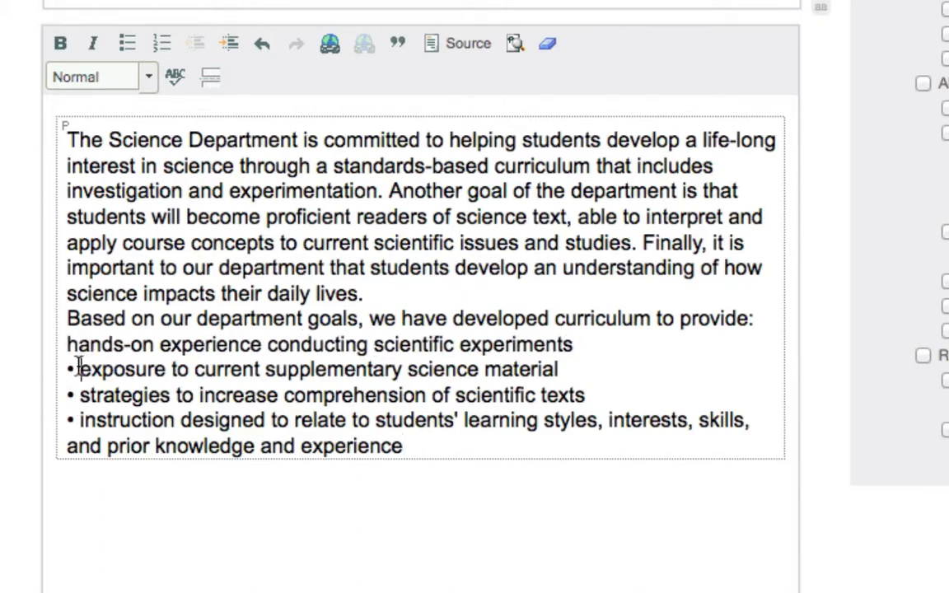
key(BackSpace)
click(80, 395)
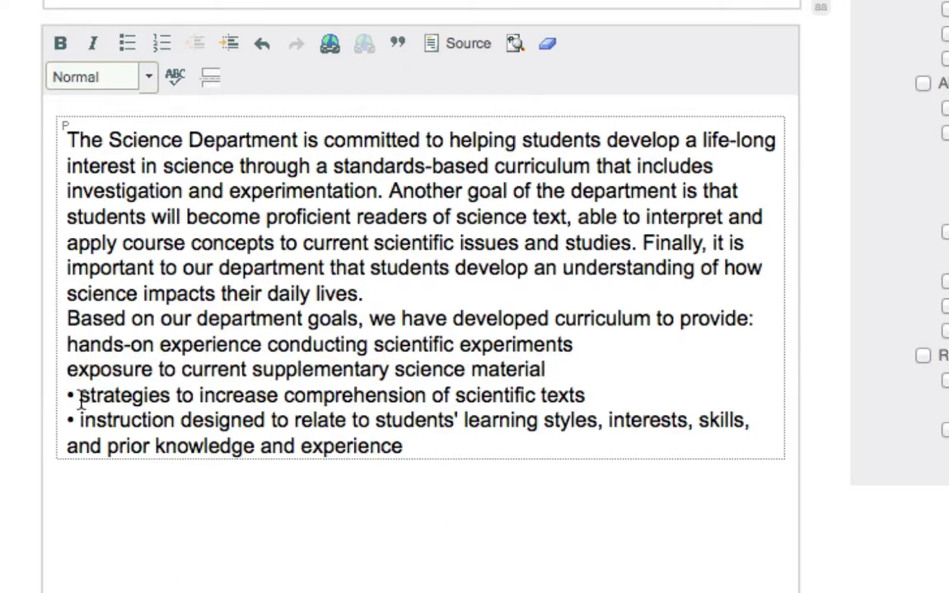
key(BackSpace)
click(80, 420)
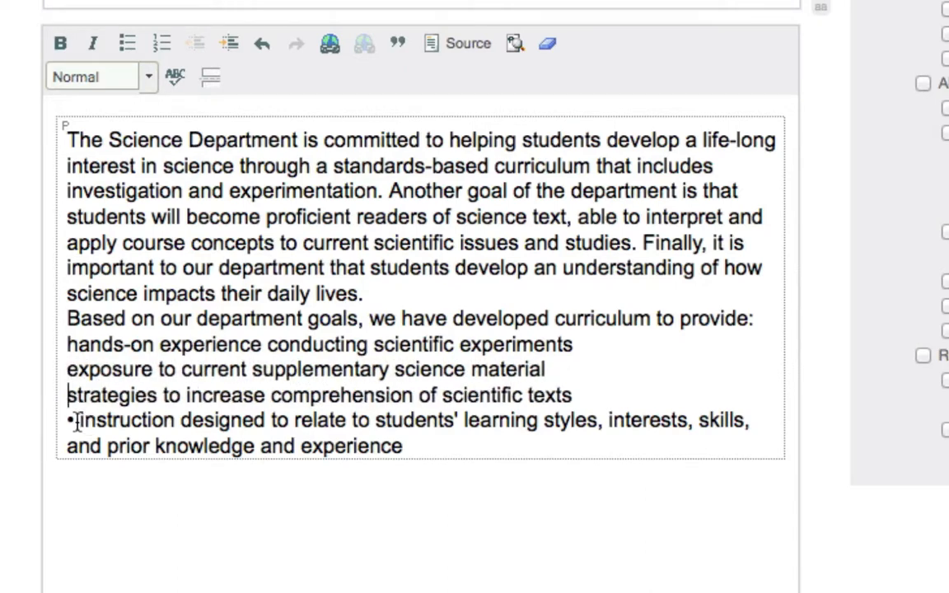
key(BackSpace)
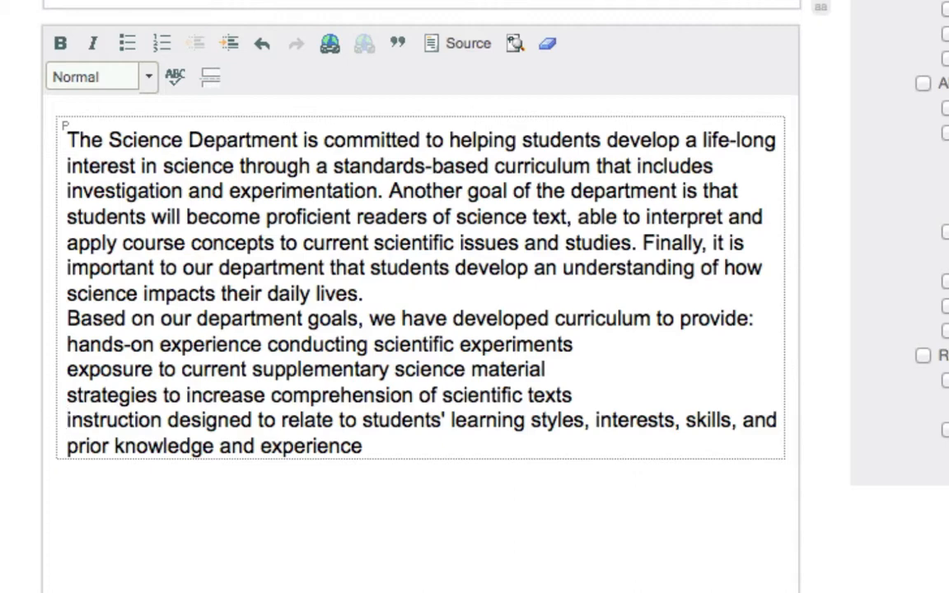
Split the body text so a new paragraph begins at "Based on our department goals", with no blank line above it.
click(371, 294)
key(Return)
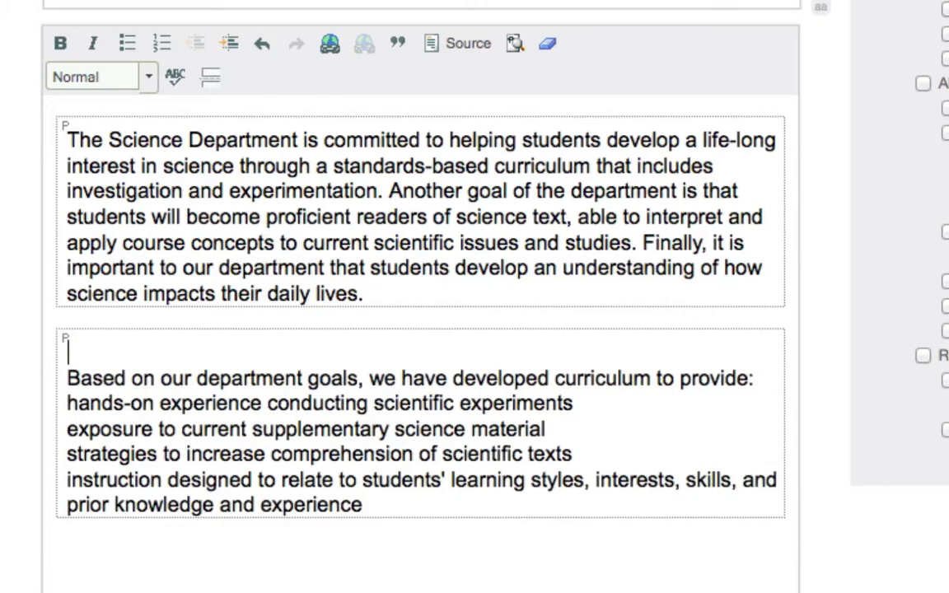
click(66, 378)
key(BackSpace)
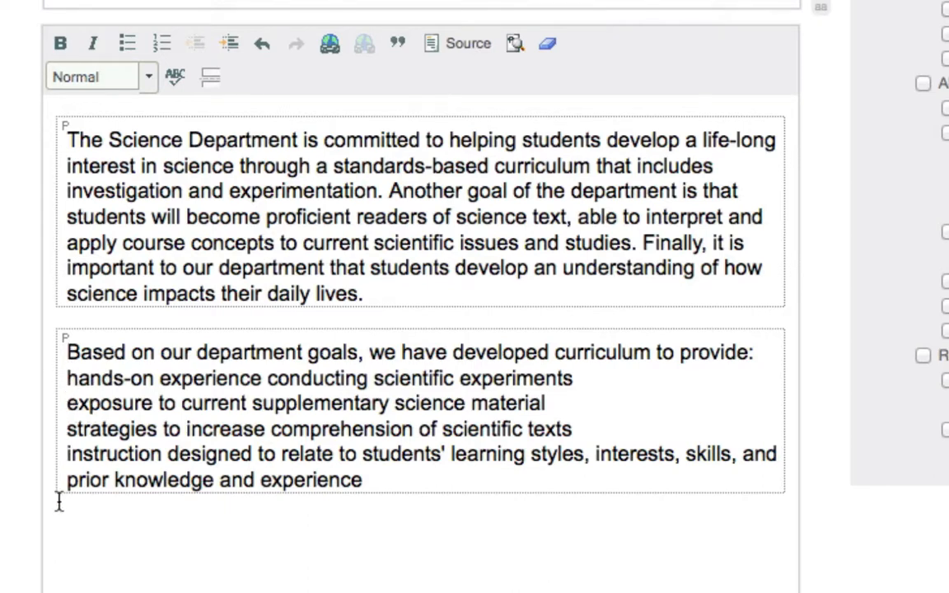
Format the four curriculum lines, from "hands-on experience" to "prior knowledge and experience", as a bulleted list.
drag(371, 490, 61, 372)
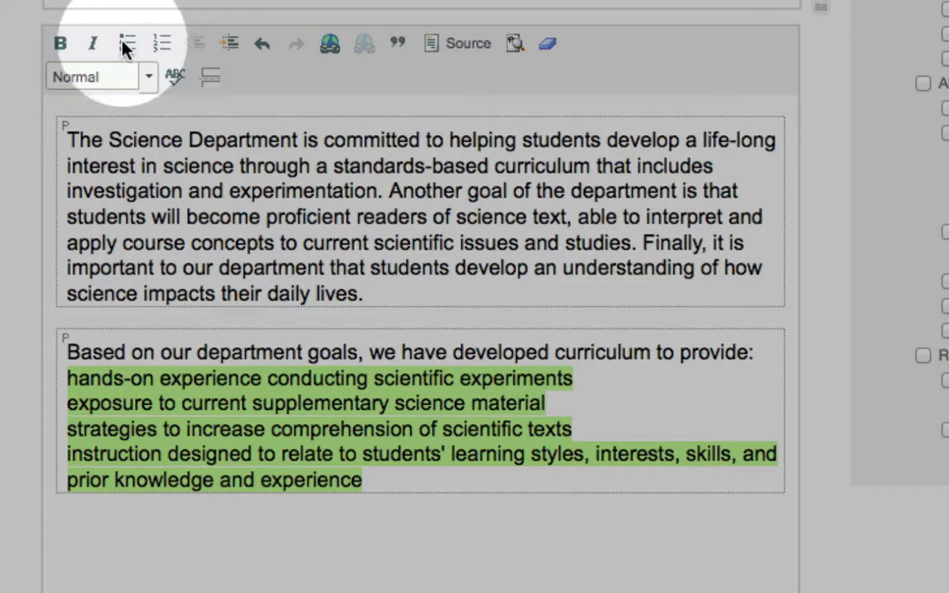
click(125, 48)
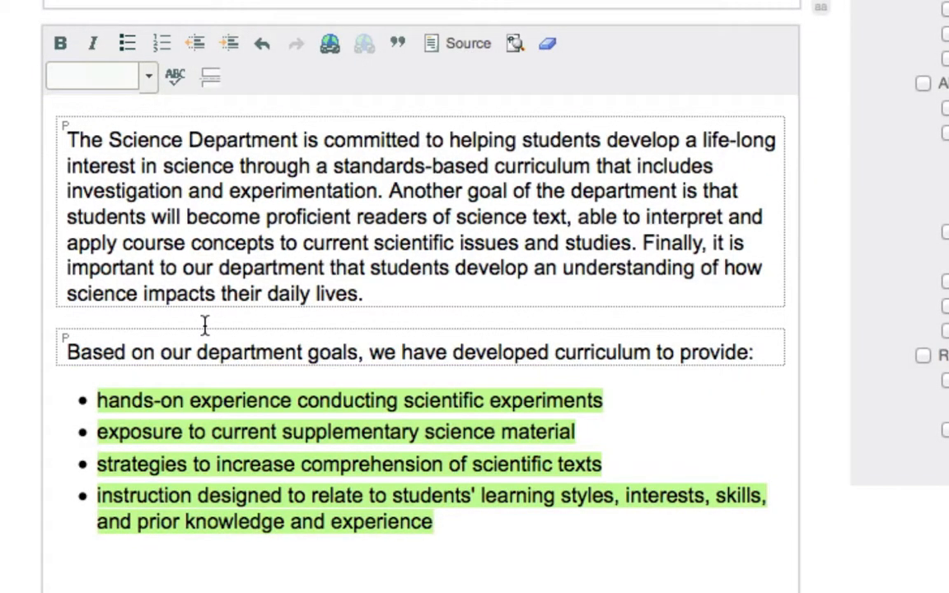
click(198, 432)
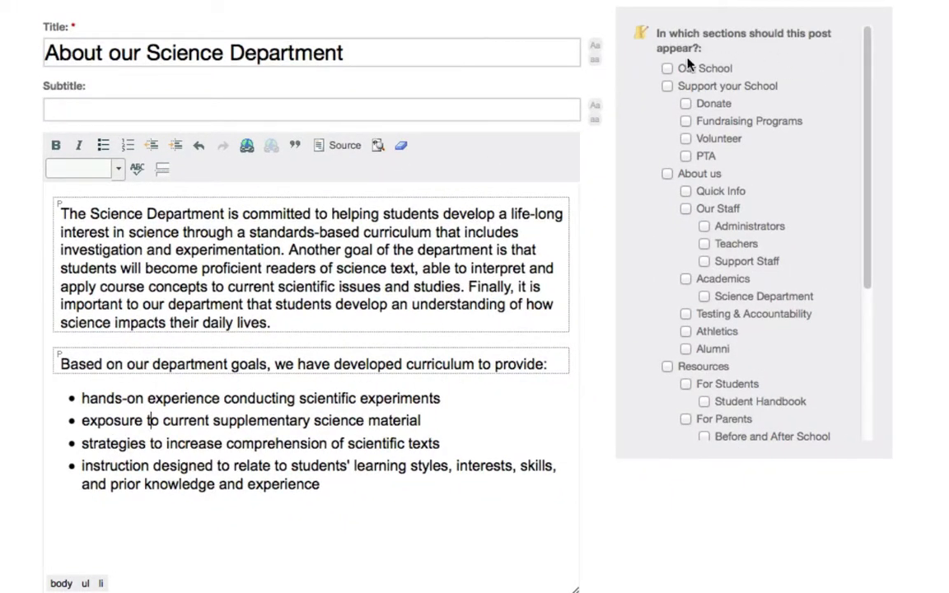
Set the post to appear only in the Science Department section under Academics.
scroll(657, 114, down, 2)
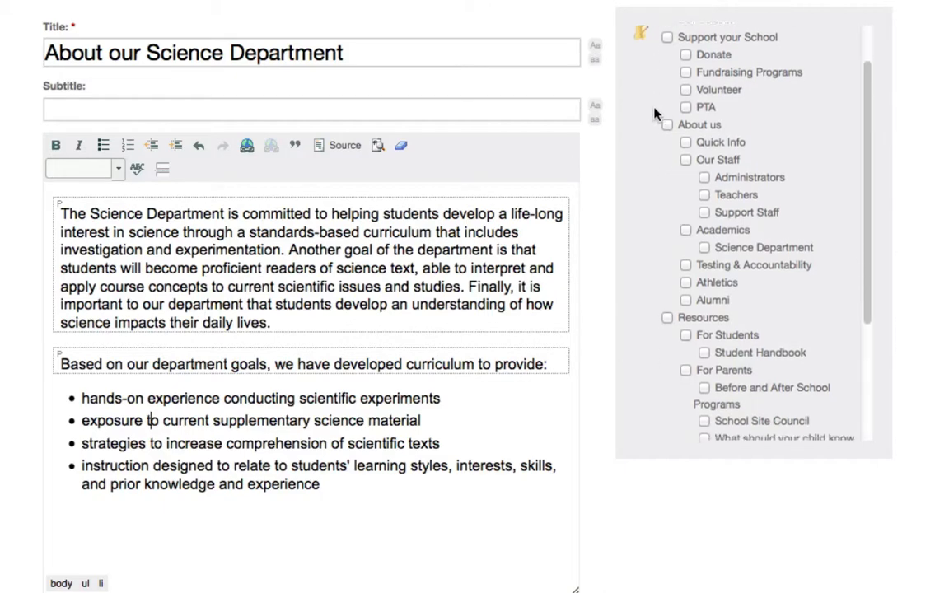
scroll(657, 114, down, 3)
scroll(657, 114, up, 5)
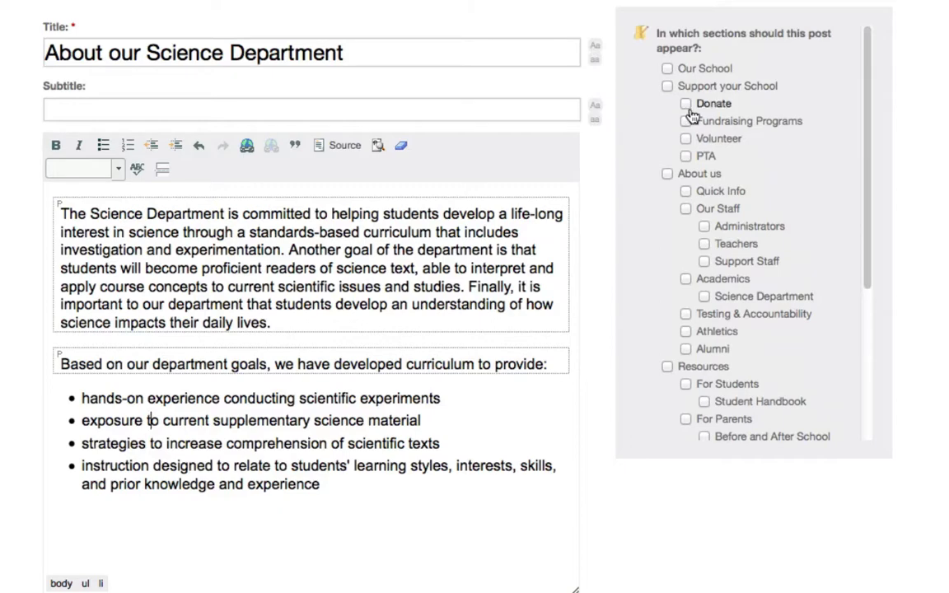
click(686, 105)
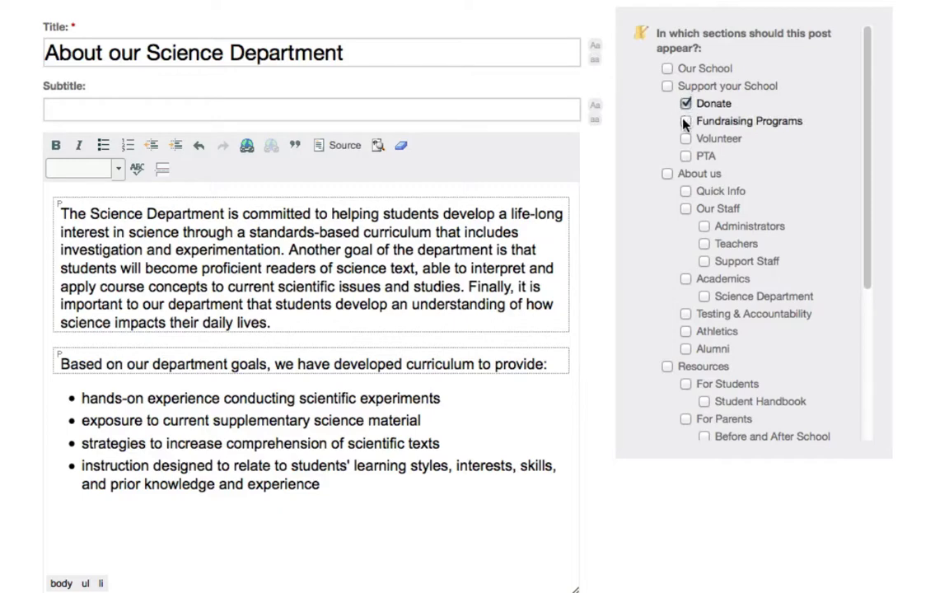
click(685, 108)
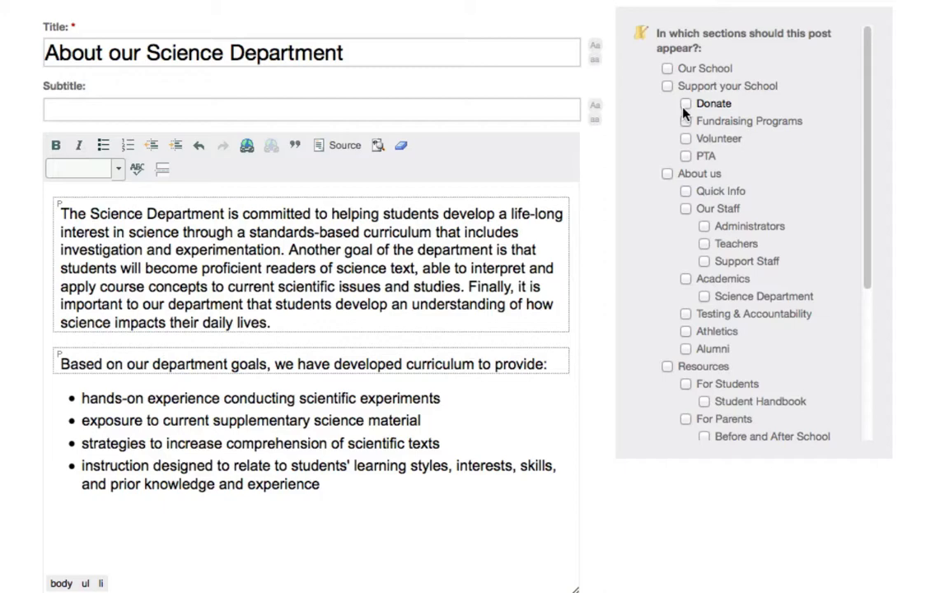
click(705, 298)
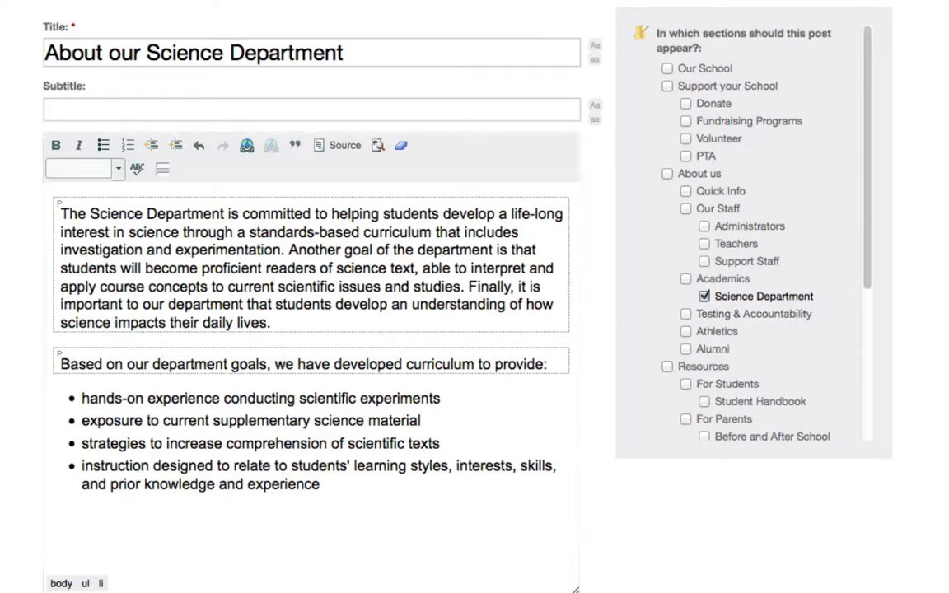
Upload Sample2_Chemistry Lab.JPG from the samplefiles_042312 folder as the post's main image.
scroll(474, 297, down, 7)
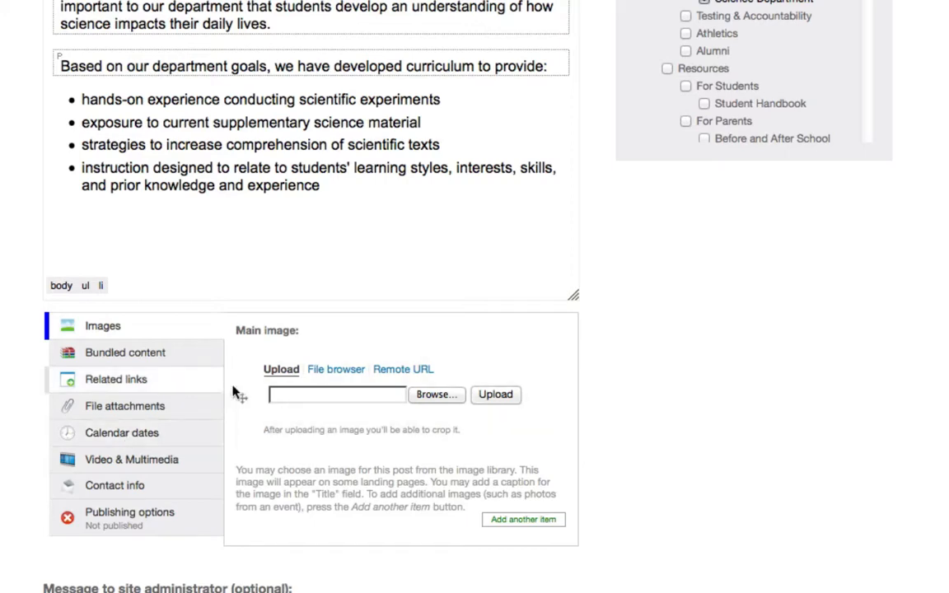
click(429, 401)
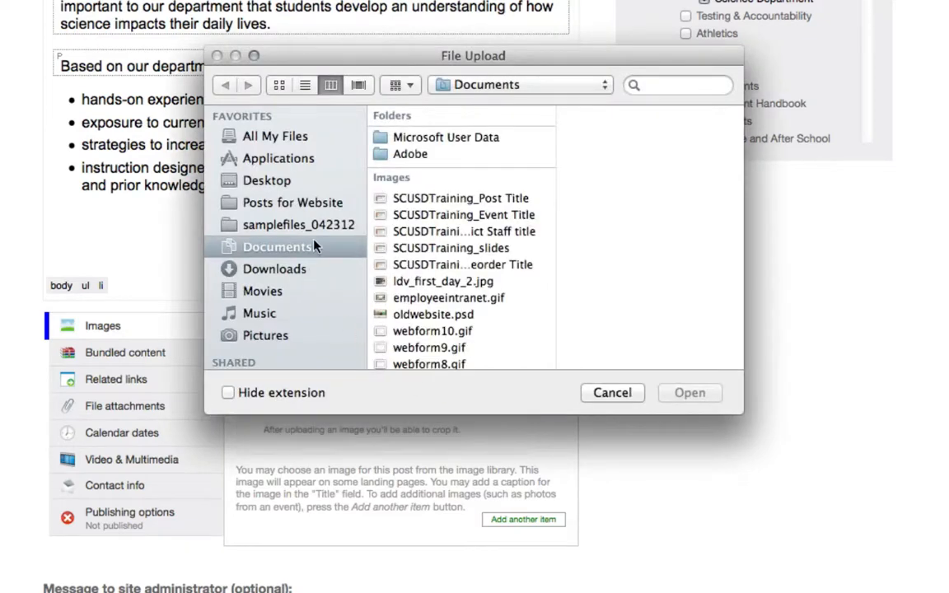
click(324, 231)
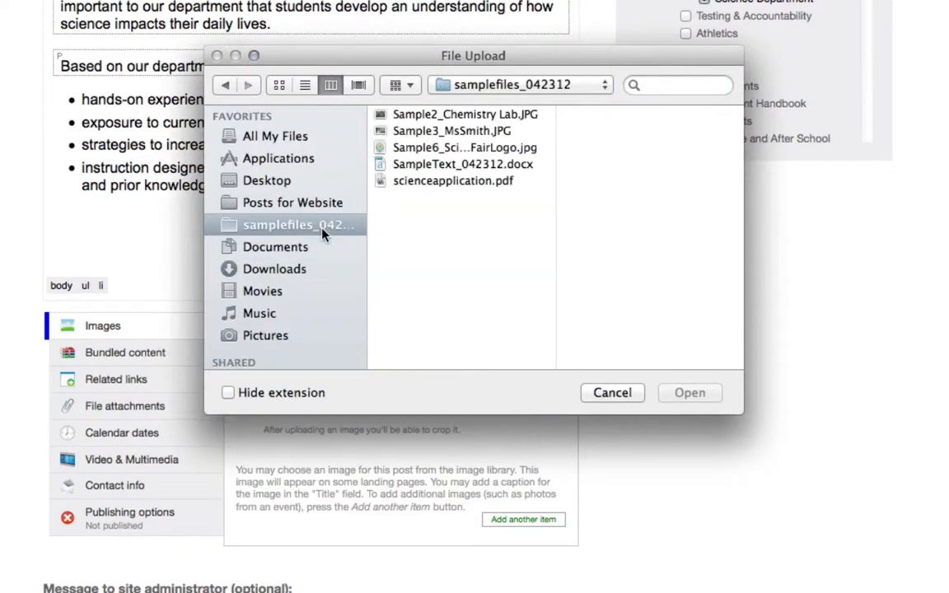
click(433, 117)
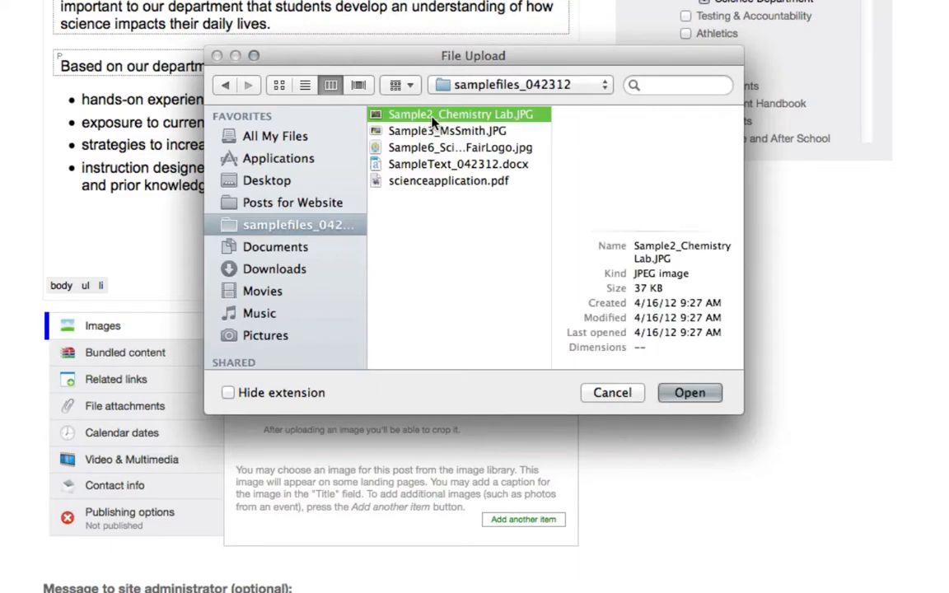
click(690, 394)
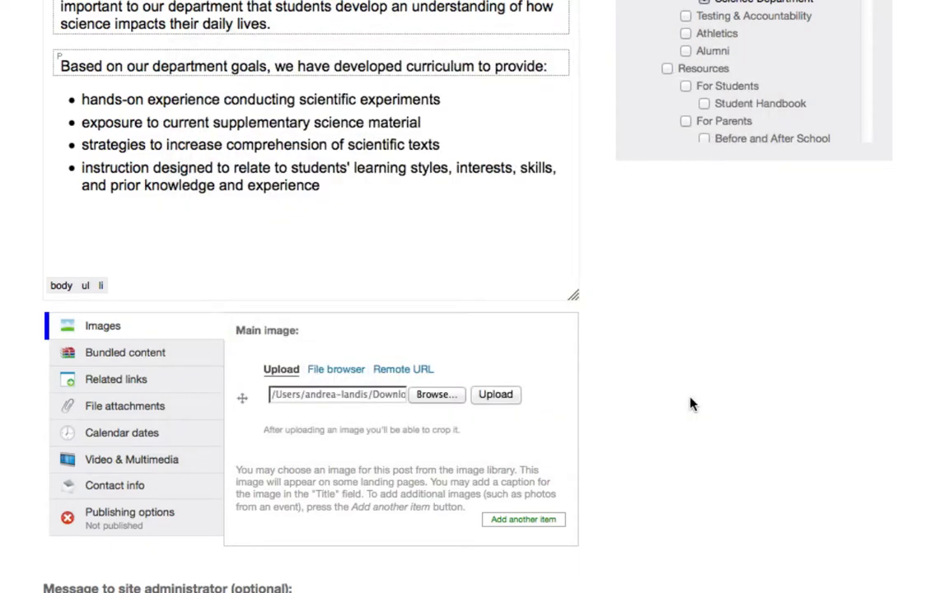
click(495, 397)
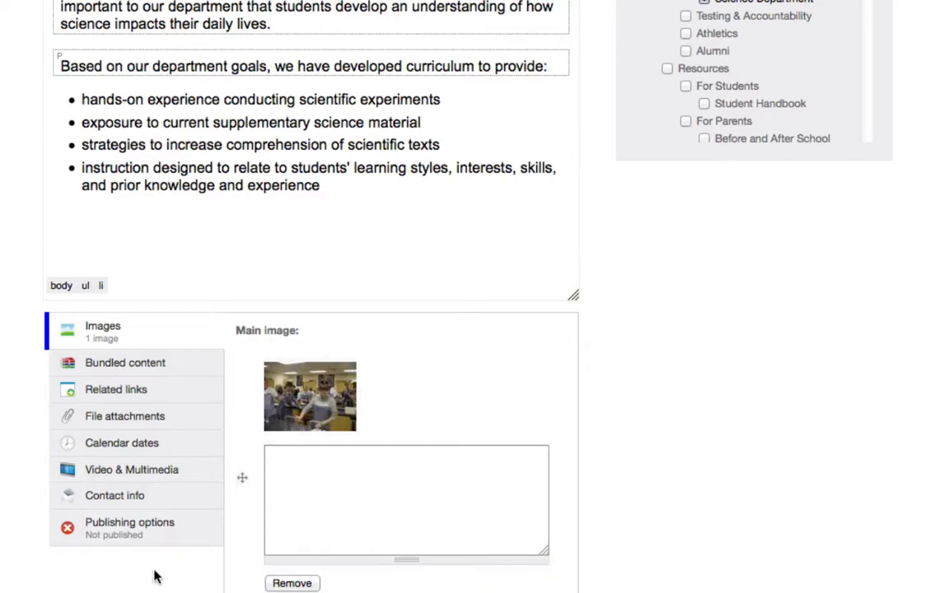
Save the new post and open the Science Department section page it appears in.
scroll(154, 577, down, 3)
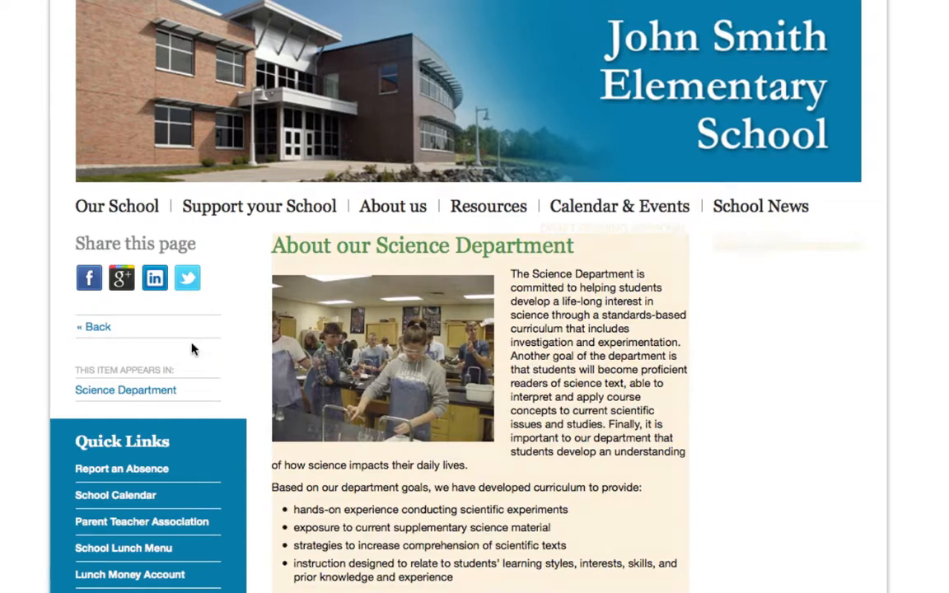
click(57, 352)
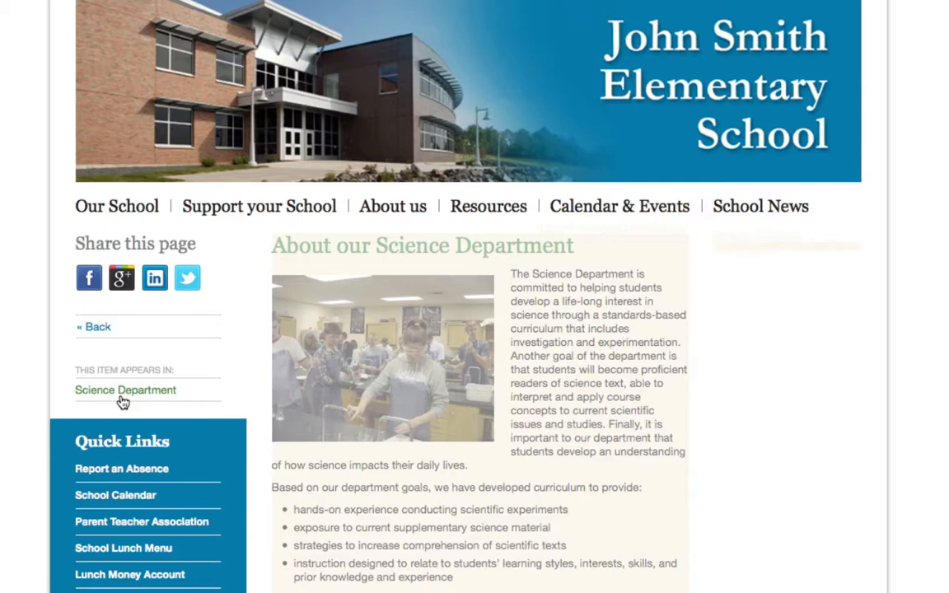
click(122, 399)
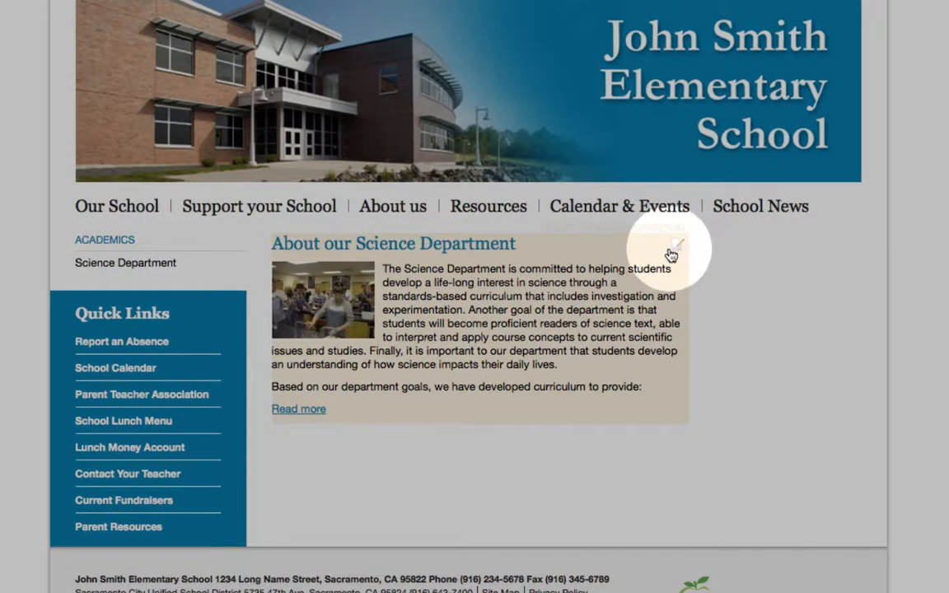
Reopen the post for editing and insert a teaser break after "science impacts their daily lives.".
click(676, 250)
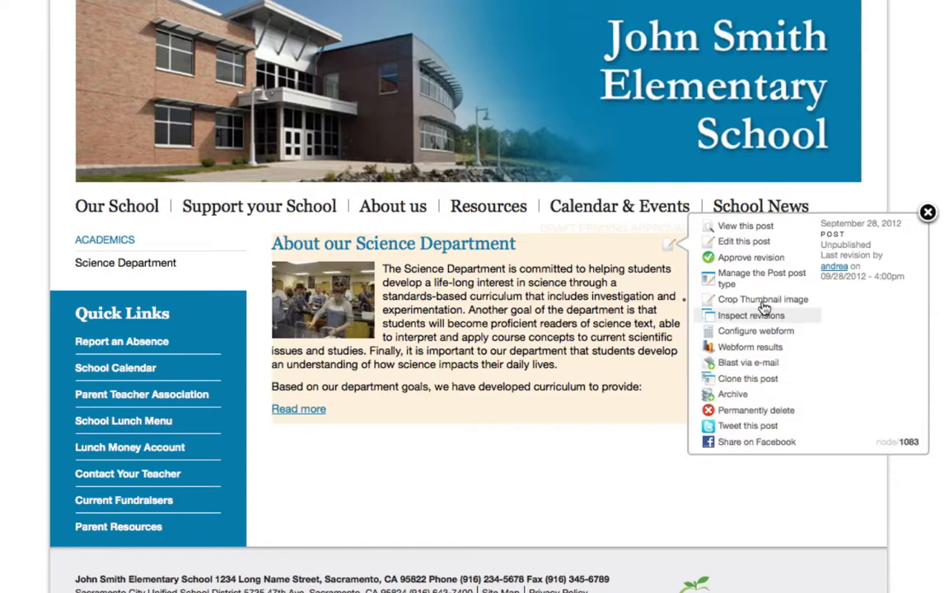
click(721, 244)
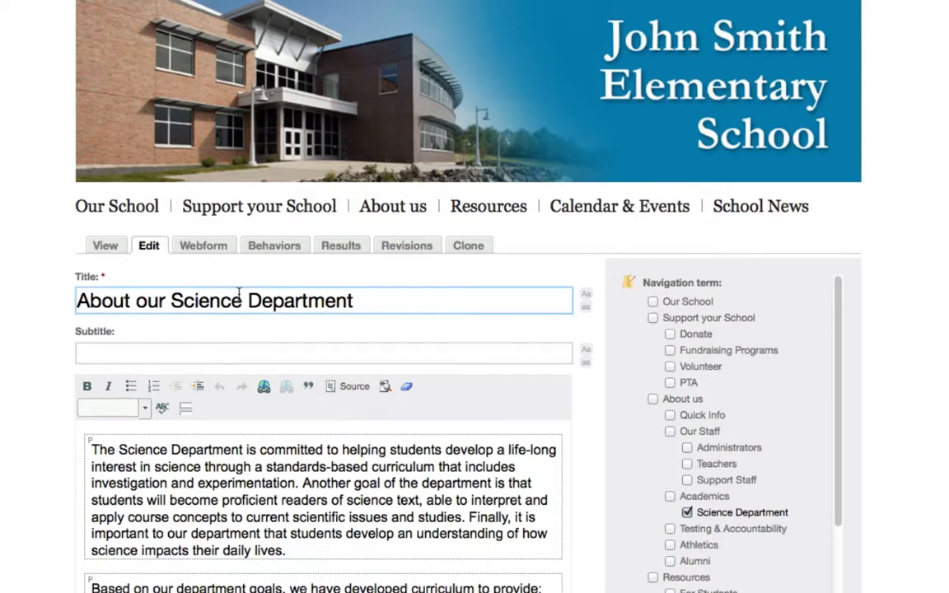
scroll(474, 330, down, 5)
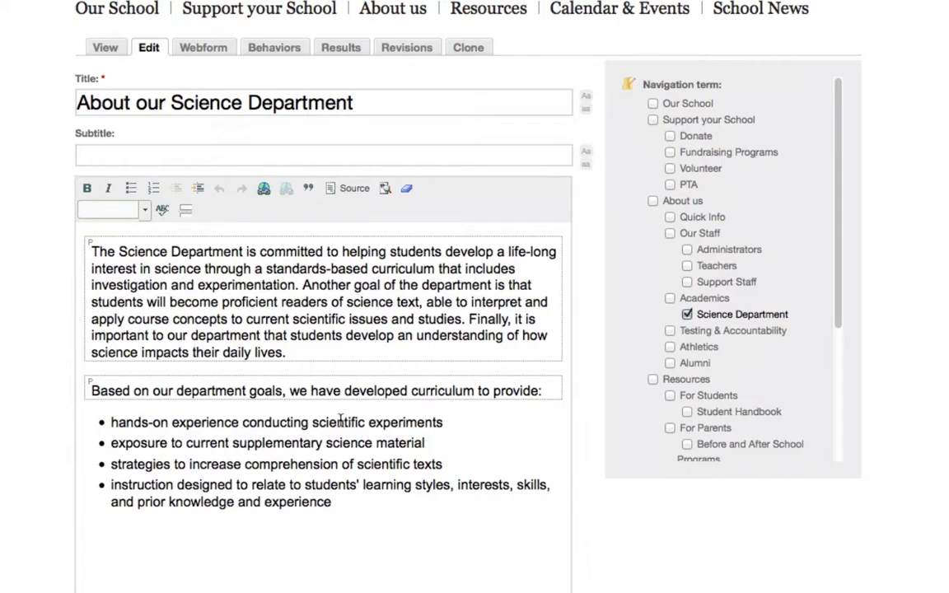
click(294, 359)
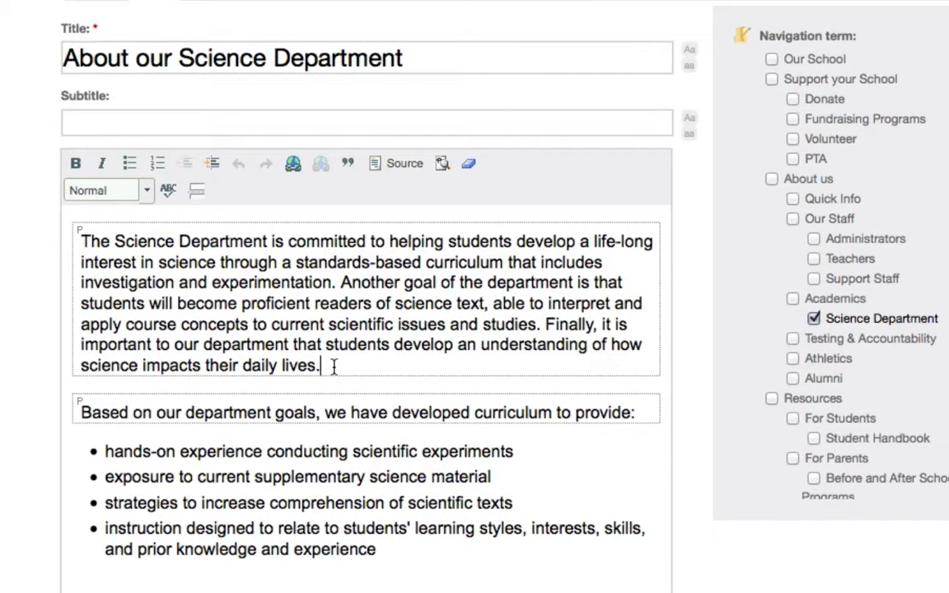
click(333, 367)
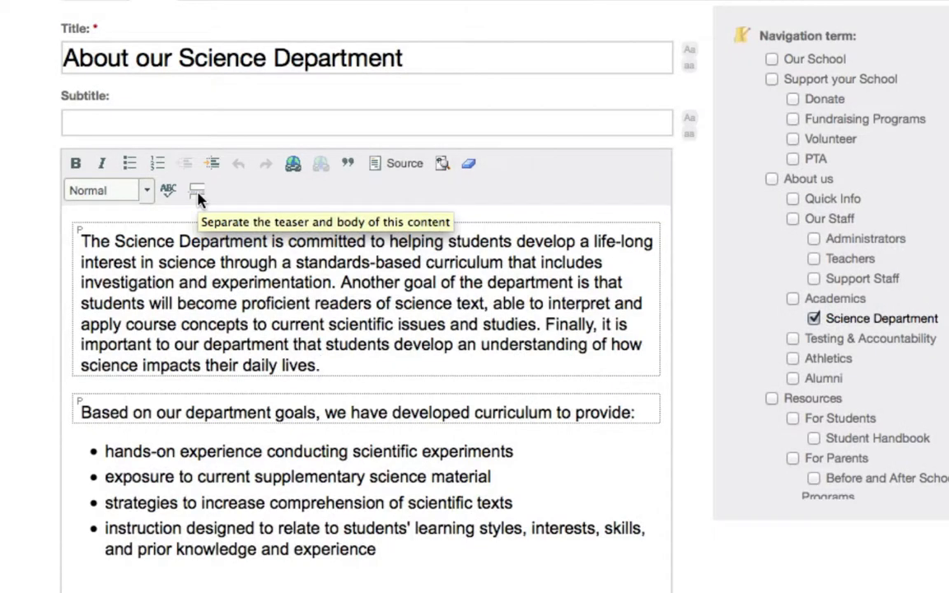
click(197, 192)
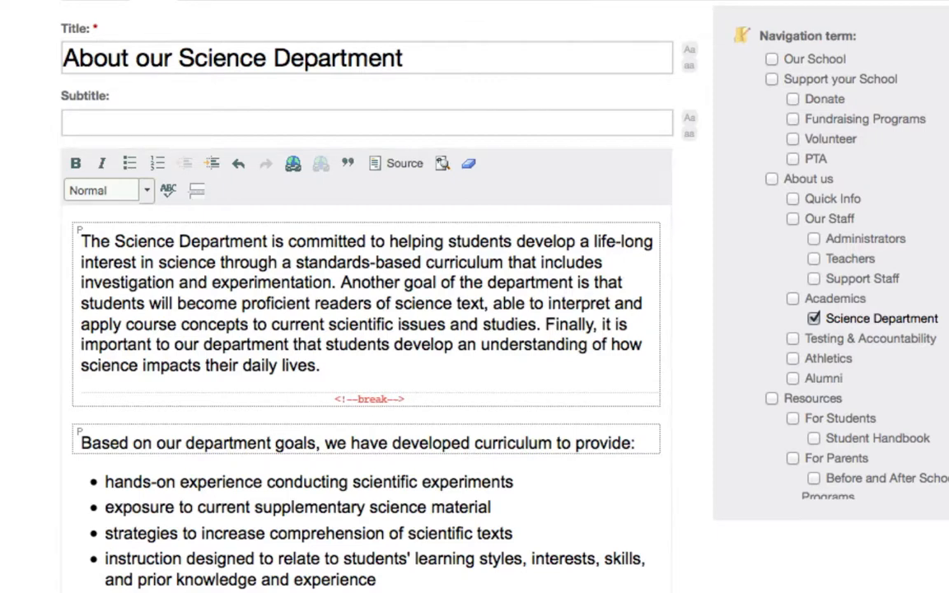
Save the post with its teaser break and view the full post from the Science Department listing.
scroll(97, 445, down, 1)
scroll(366, 330, down, 5)
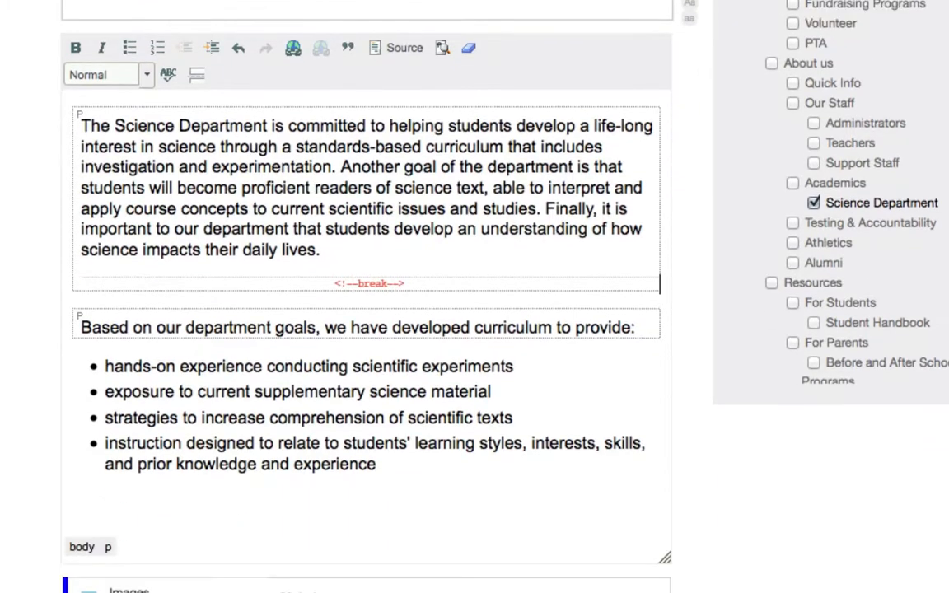
scroll(367, 329, down, 3)
scroll(366, 330, down, 10)
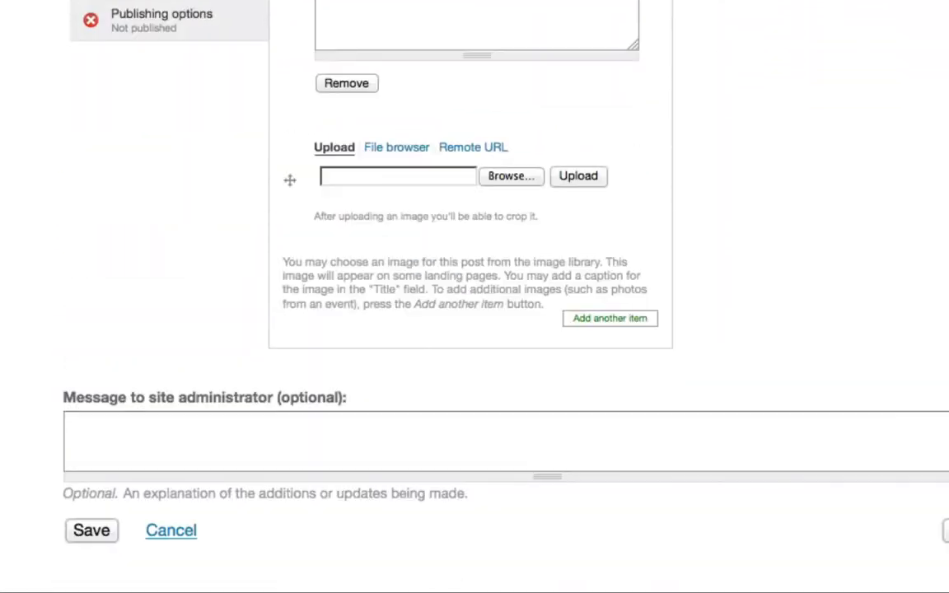
click(91, 531)
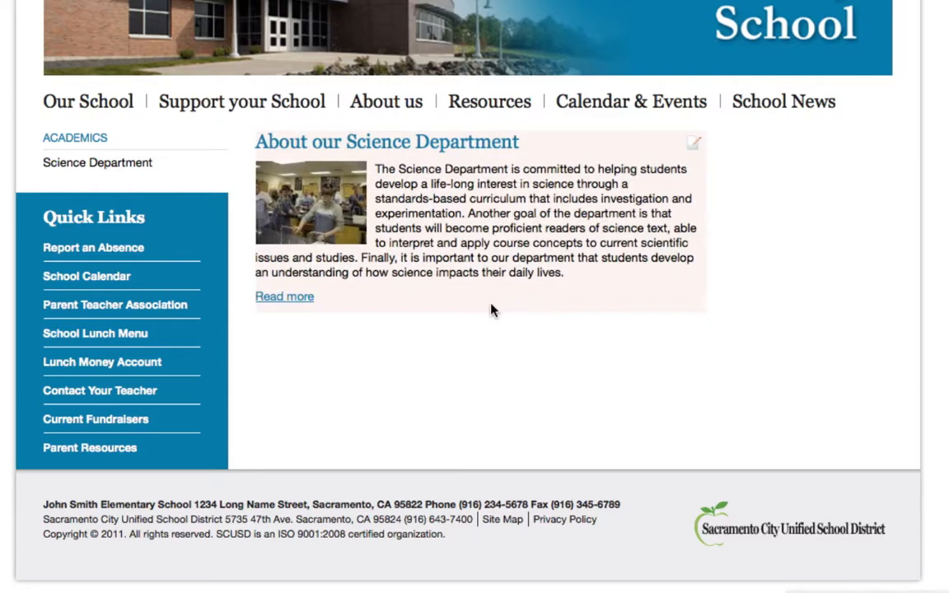
click(282, 298)
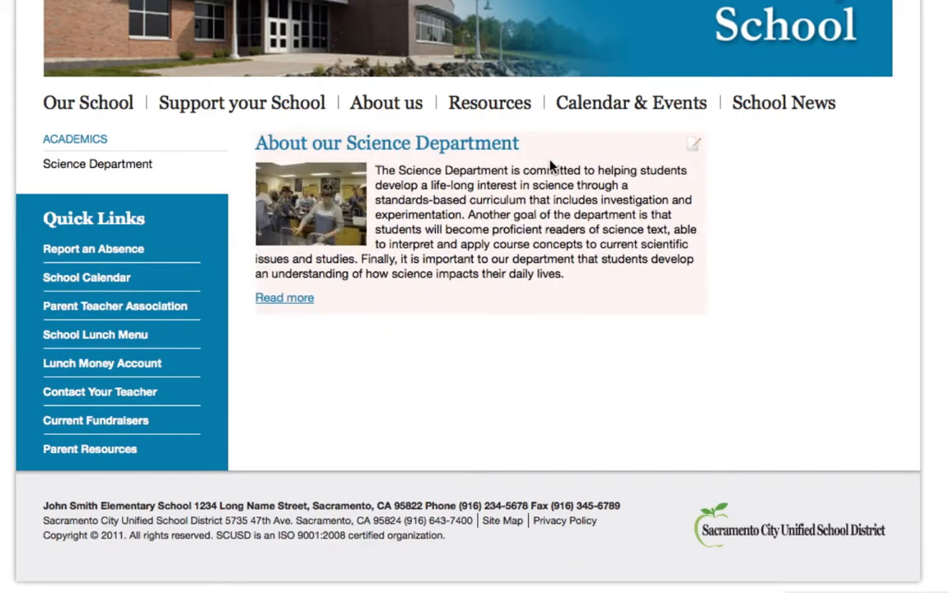
Open the "About our Science Department" post for editing from the section listing and show its publishing options.
click(694, 153)
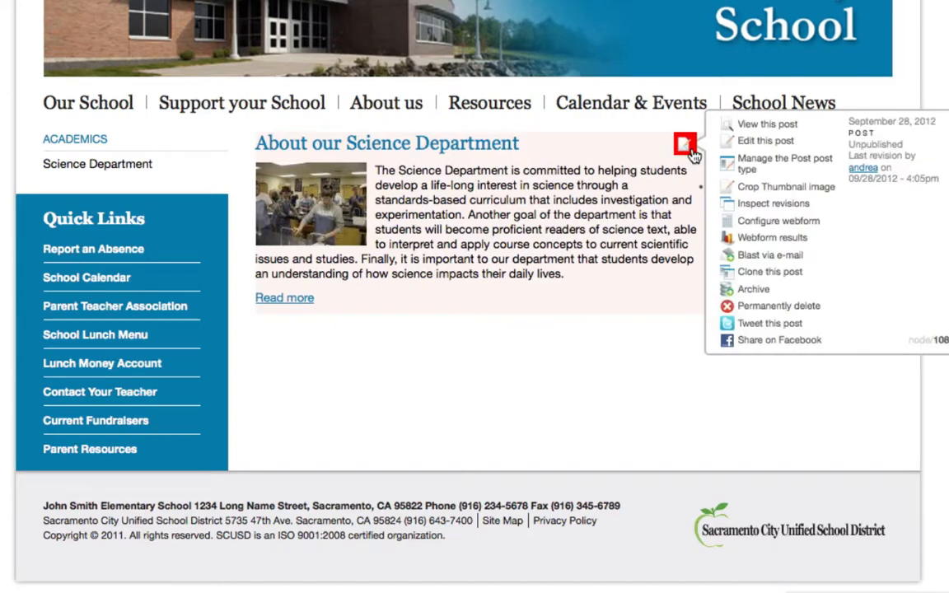
click(746, 146)
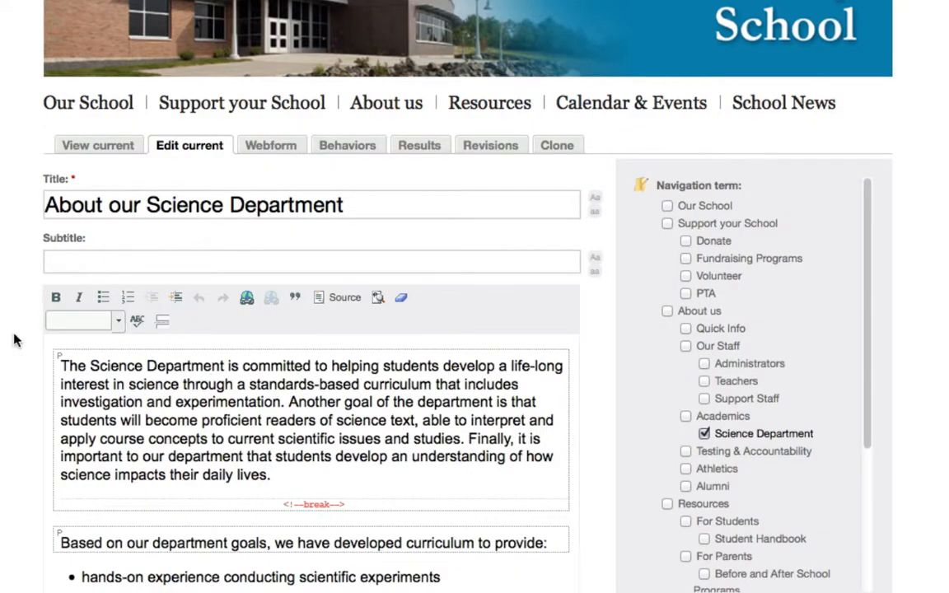
scroll(14, 338, down, 10)
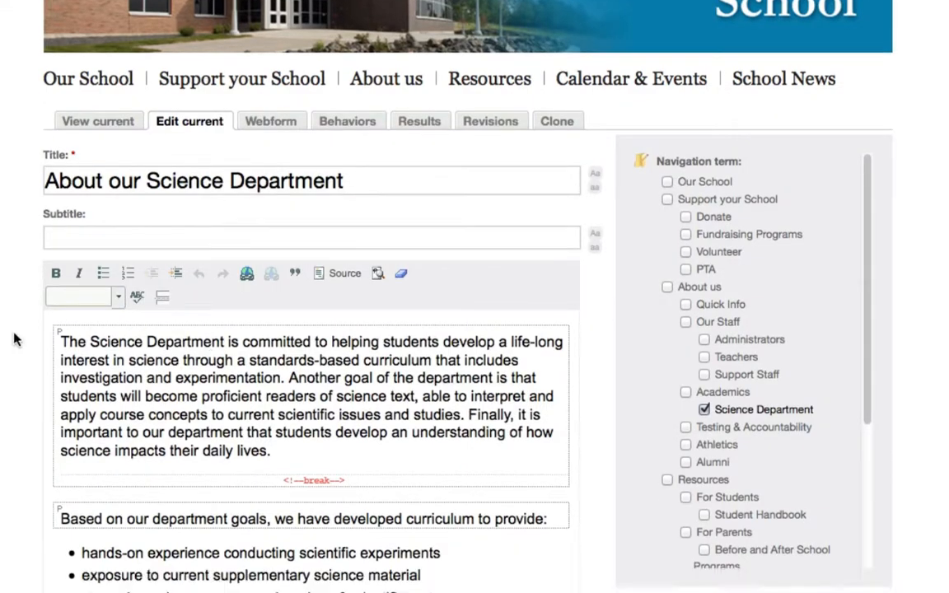
scroll(14, 339, down, 5)
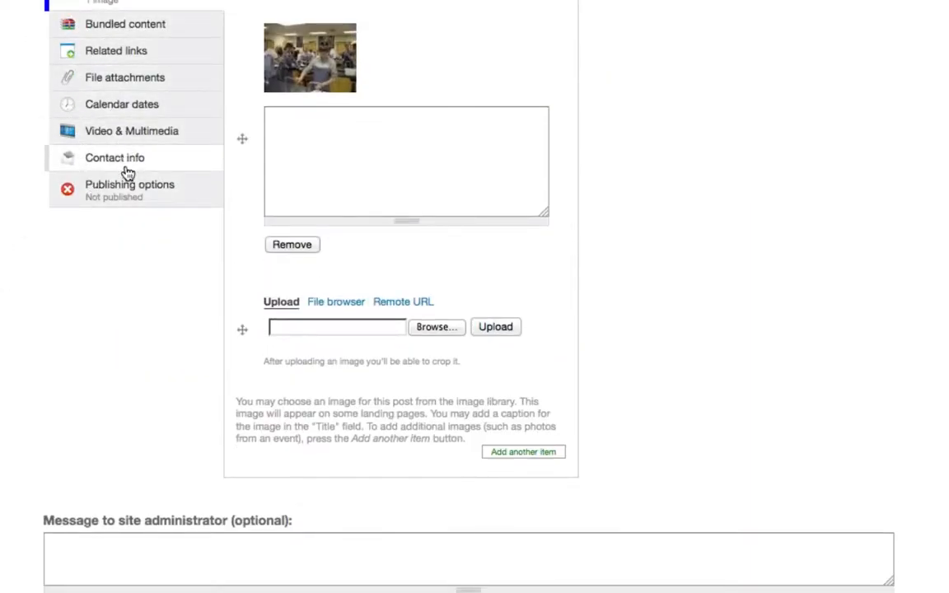
click(132, 192)
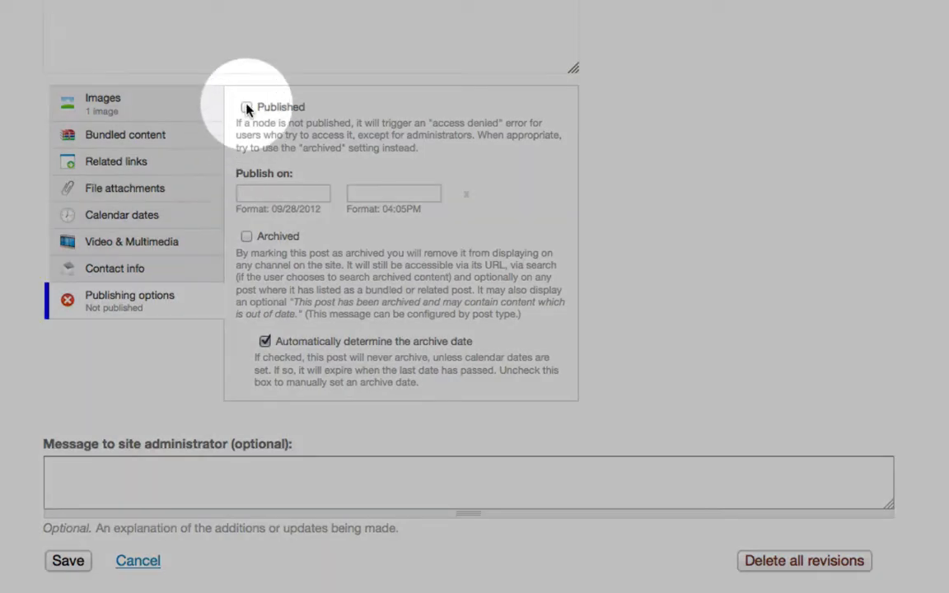
Try out immediate publishing and a scheduled publish date of 12/20/2012 at 2:15PM, clearing both settings.
click(246, 108)
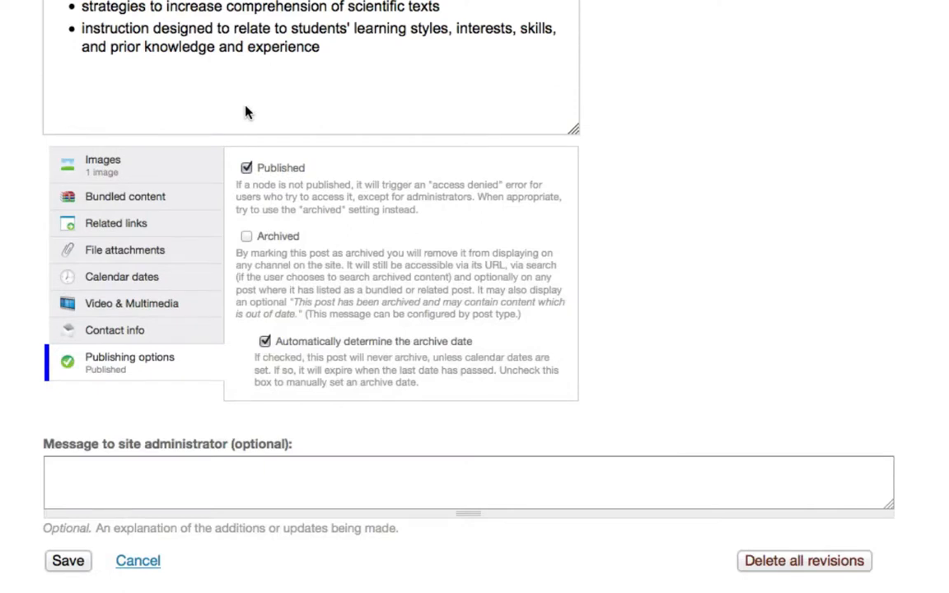
click(247, 169)
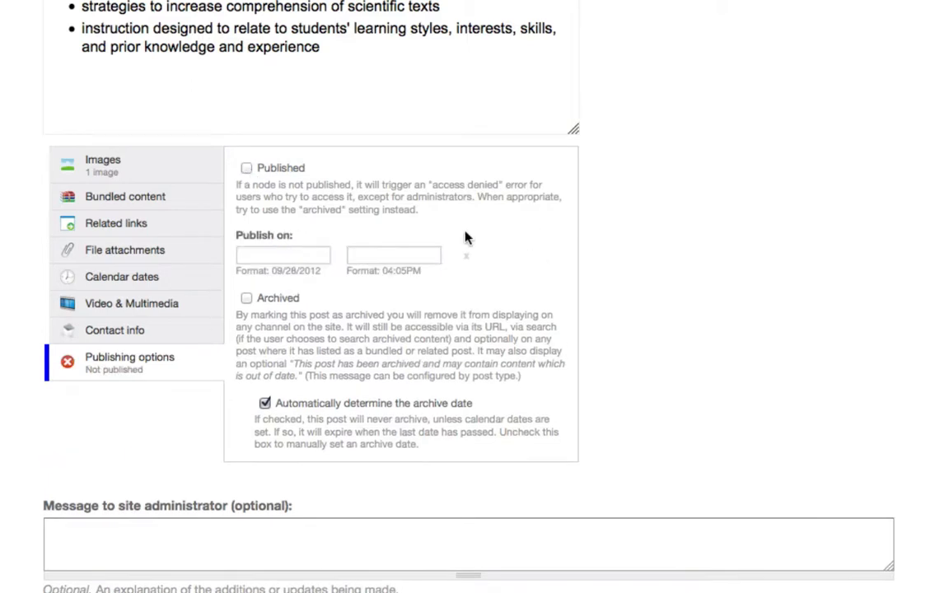
scroll(466, 239, down, 2)
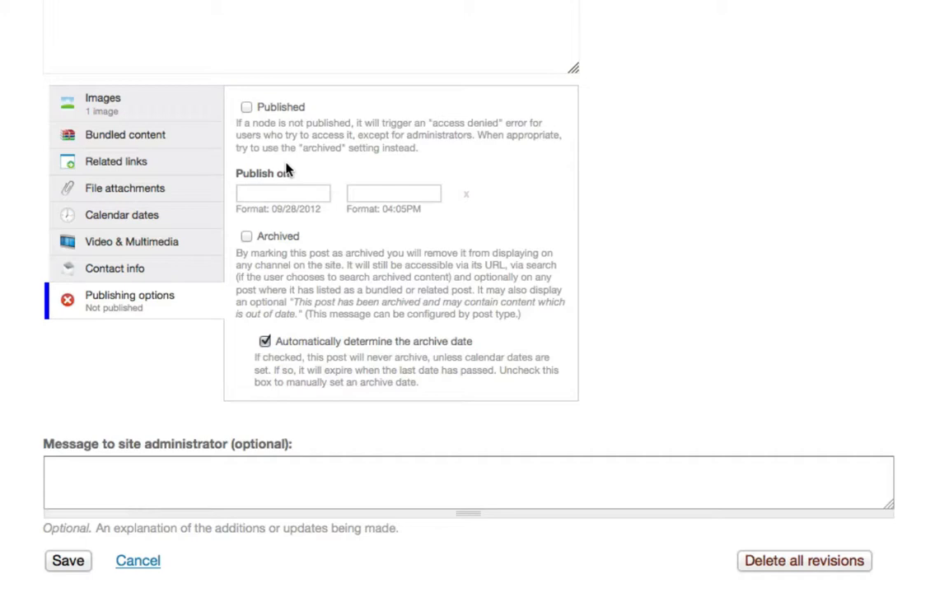
click(285, 194)
click(299, 192)
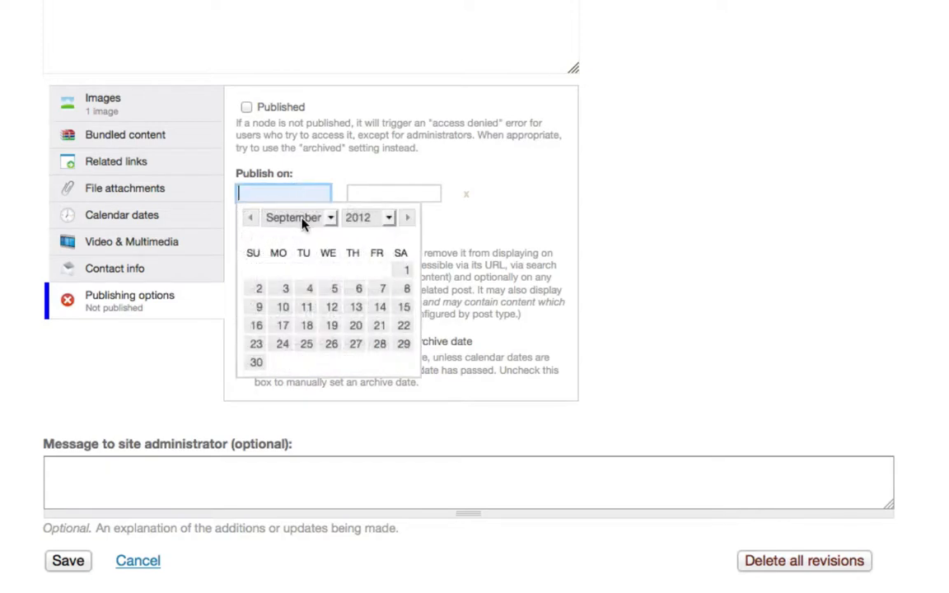
click(302, 218)
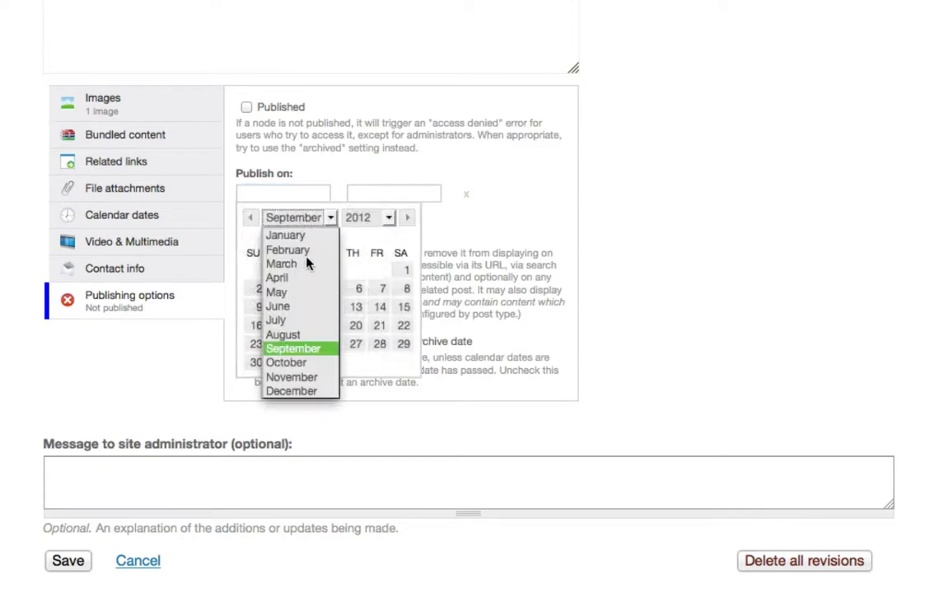
click(301, 393)
click(355, 323)
click(382, 191)
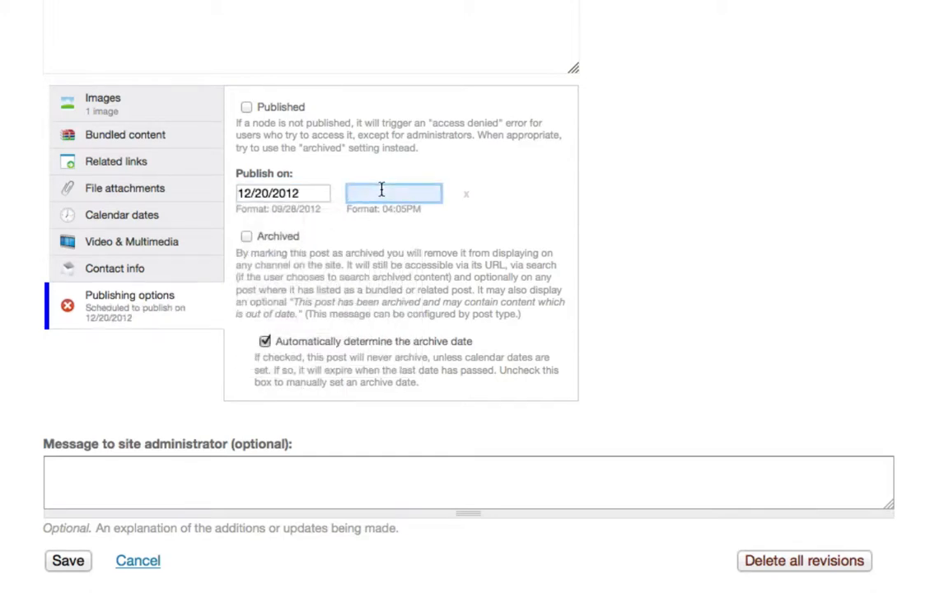
text(2:15PM)
click(467, 197)
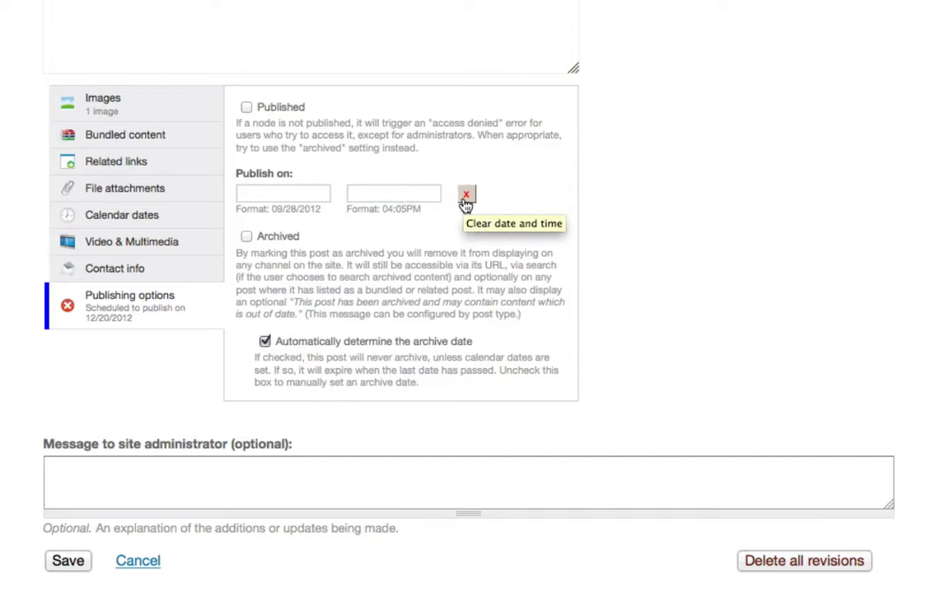
Mark the post as published, leaving it unarchived with the archive date determined automatically, and save it.
click(246, 108)
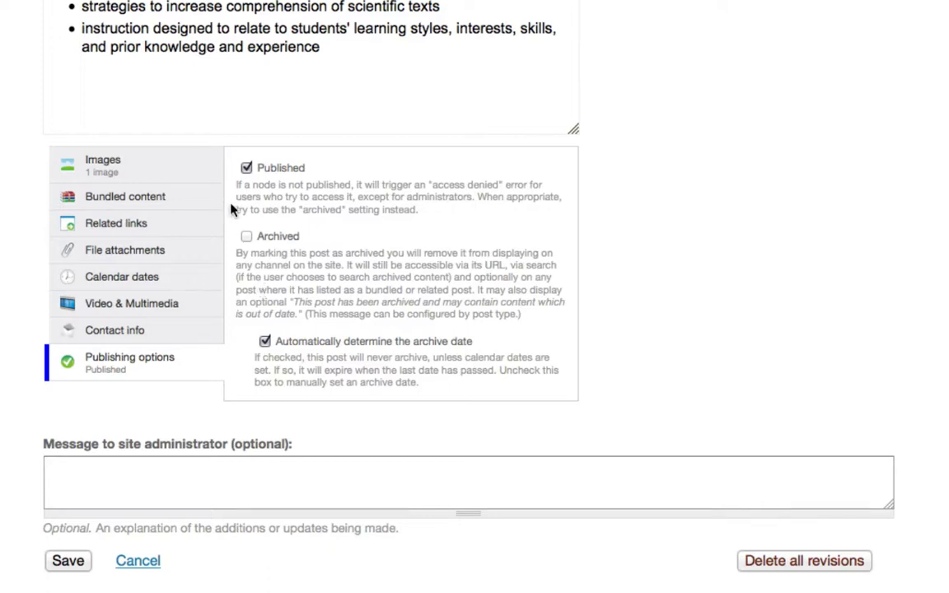
click(246, 238)
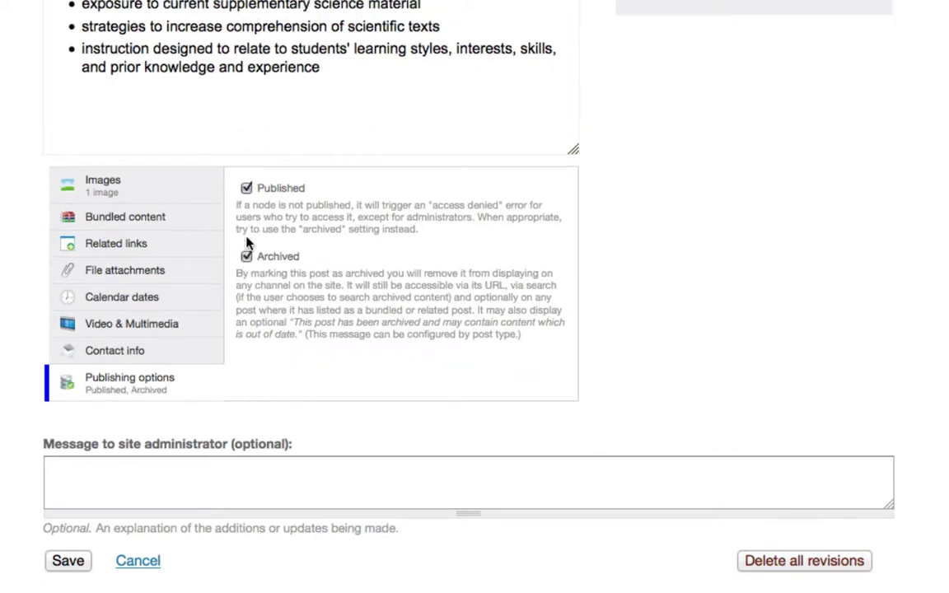
click(247, 258)
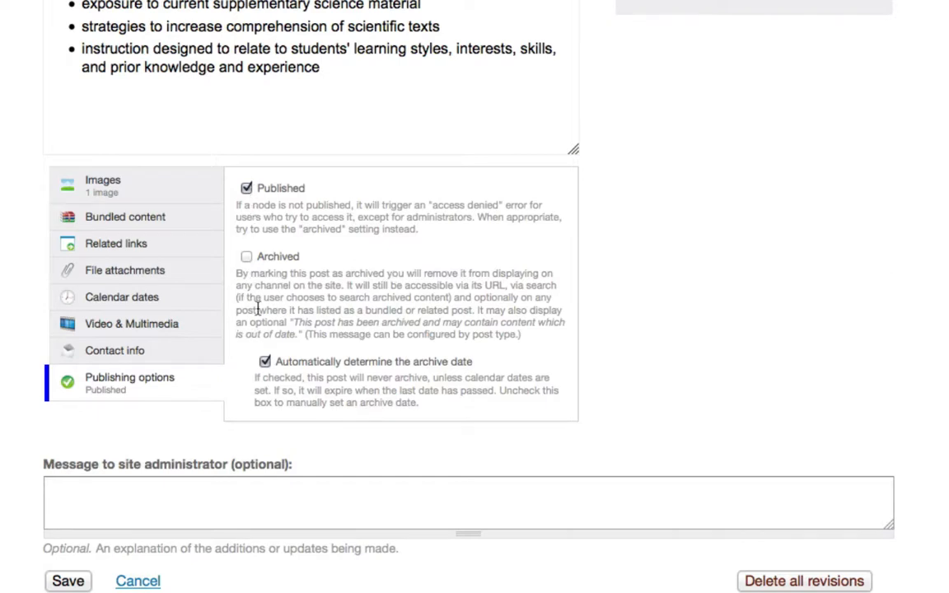
click(264, 363)
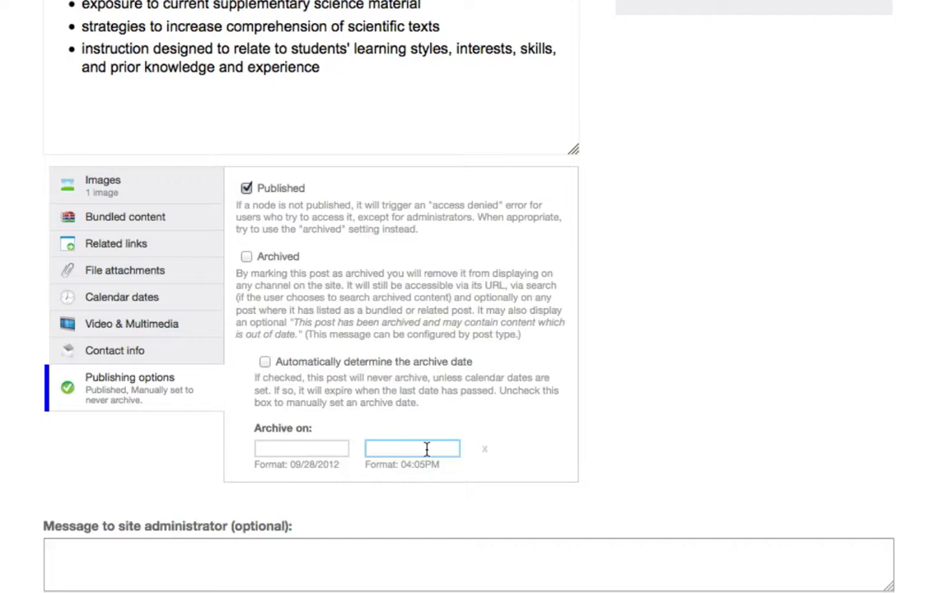
click(265, 362)
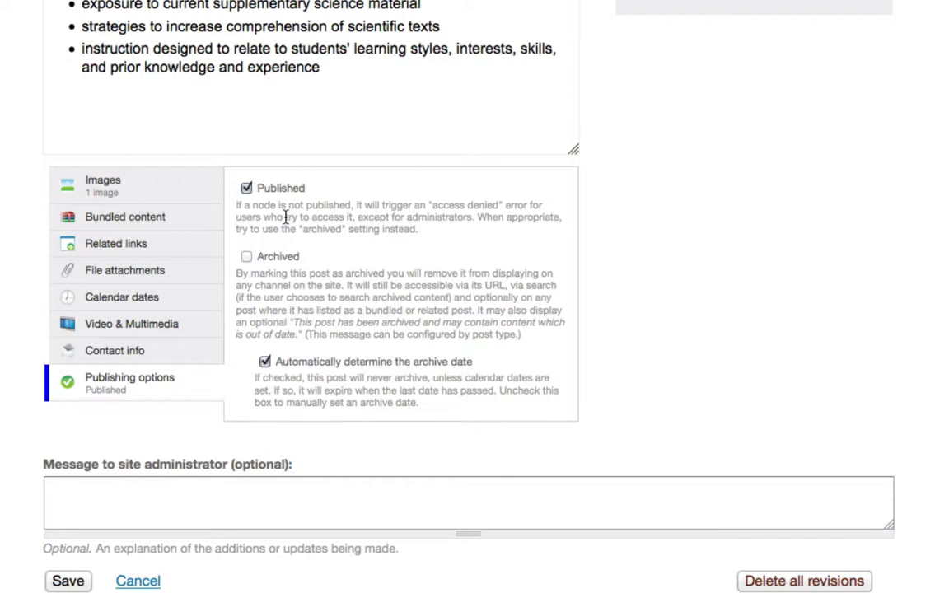
click(71, 583)
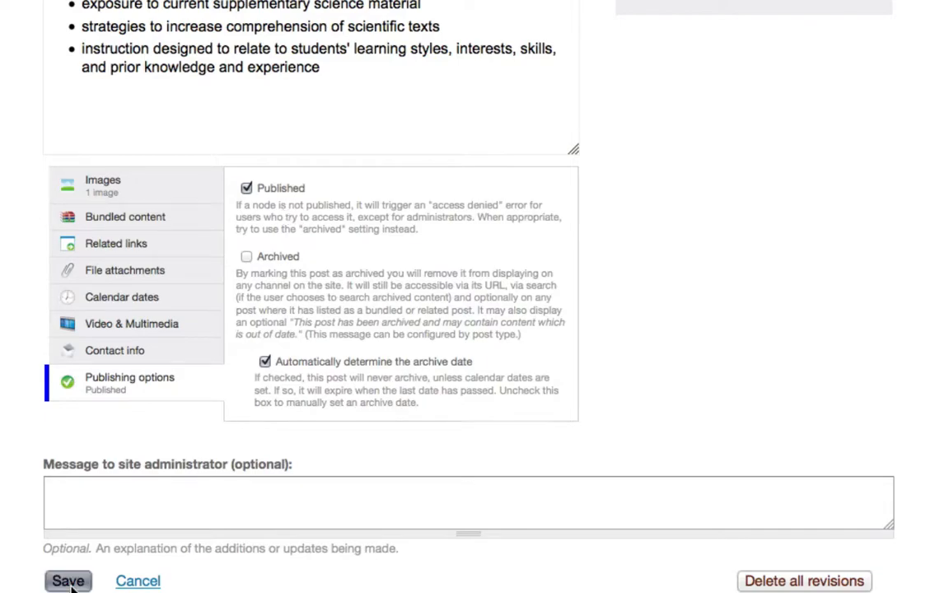